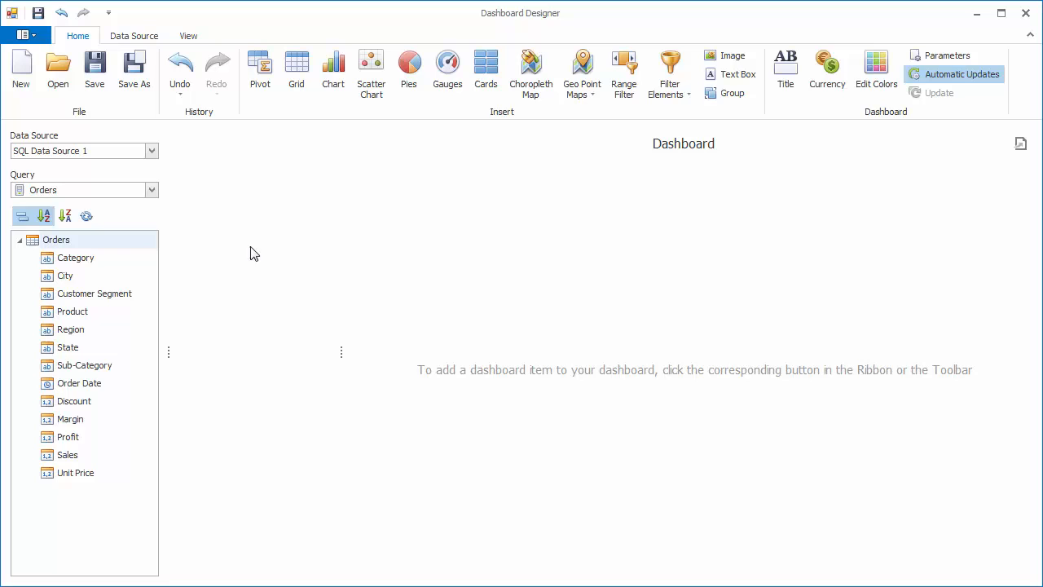
Insert a scatter chart with Sales on the X axis and Margin on the Y axis
left_click(371, 95)
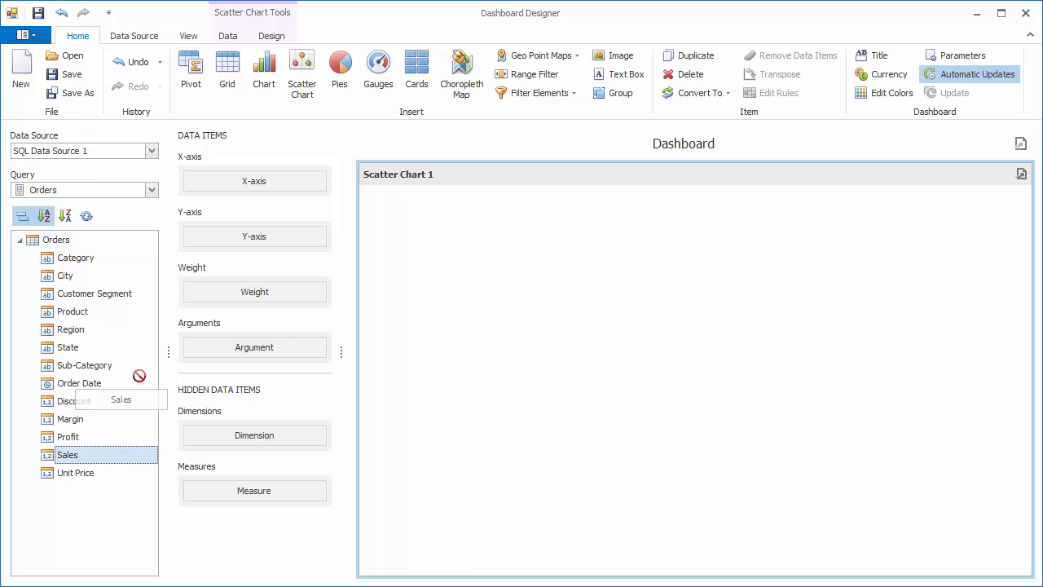
left_click_drag(68, 455, 249, 186)
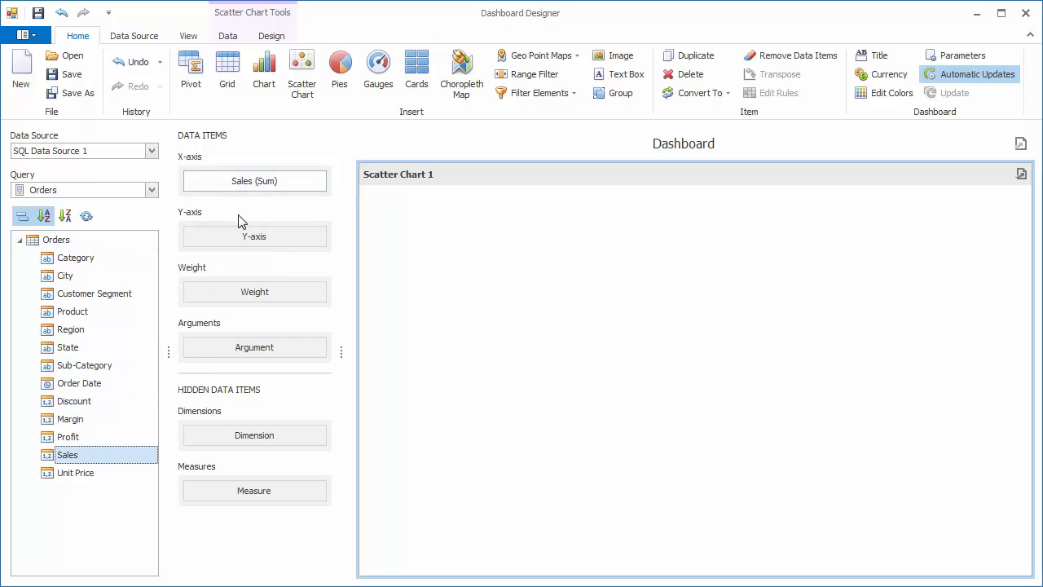
left_click_drag(70, 419, 258, 236)
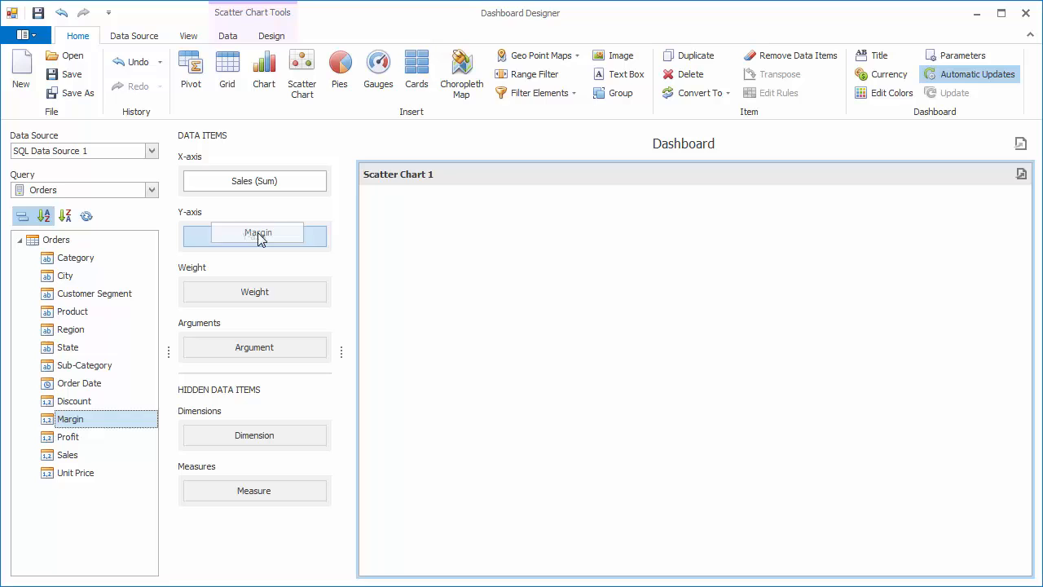
Summarize Margin as Average and format it as Percent
left_click(319, 237)
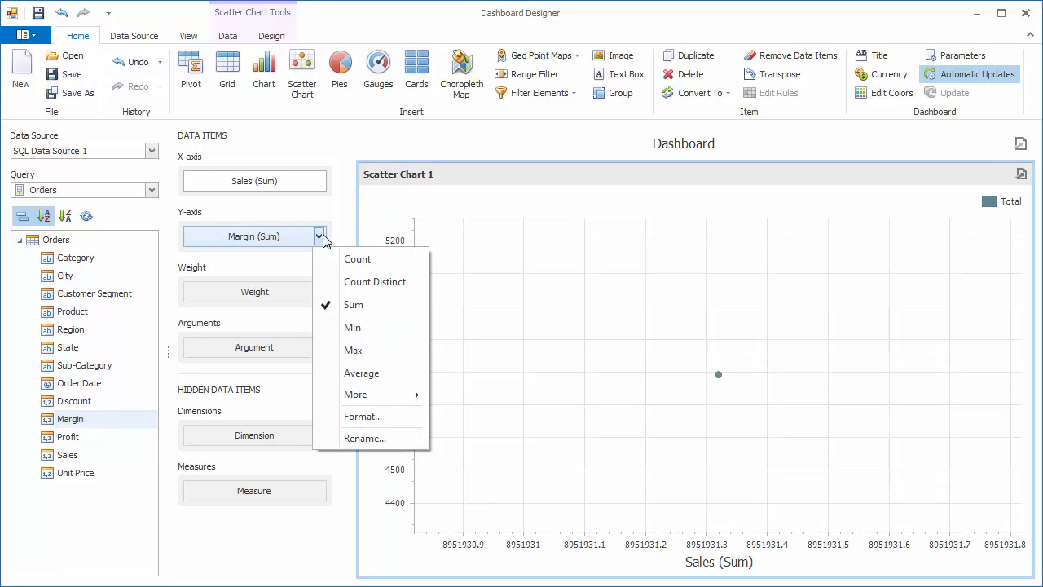
left_click(365, 371)
left_click(318, 236)
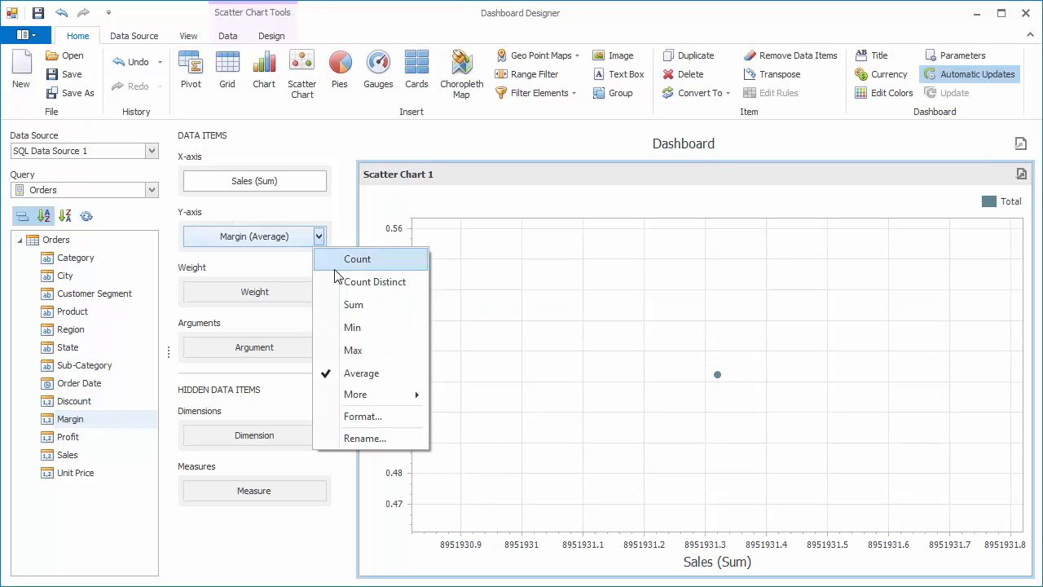
left_click(377, 422)
left_click(510, 203)
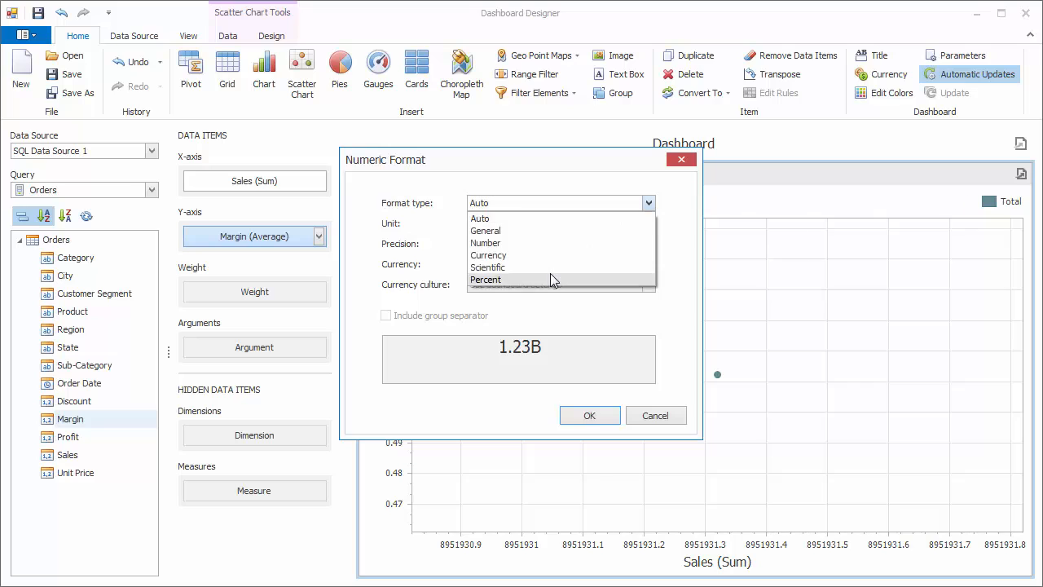
left_click(489, 280)
left_click(590, 415)
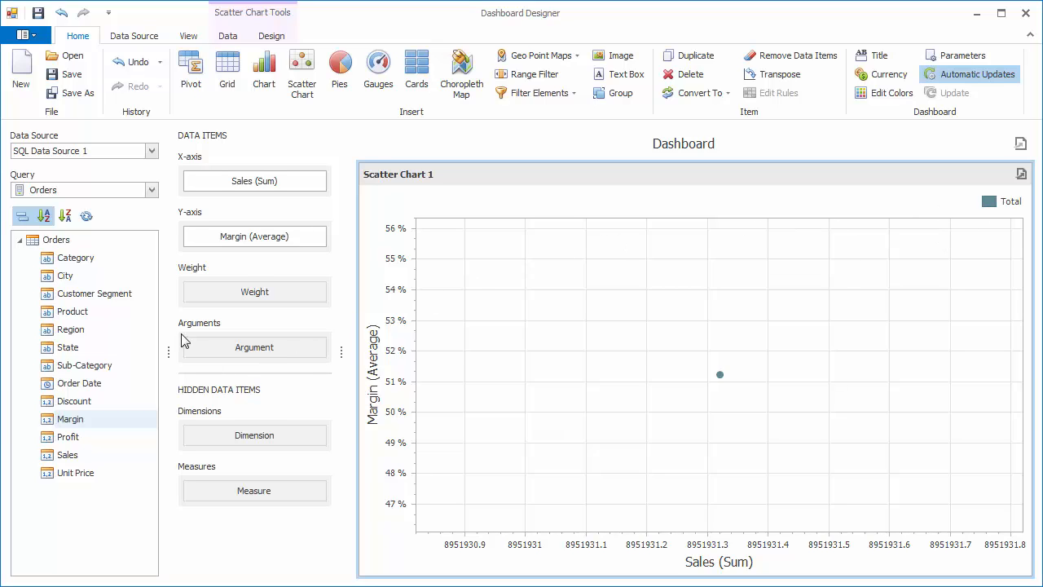
Use Category and Sub-Category as arguments and size bubbles by Profit (Sum) weight
left_click_drag(75, 258, 254, 347)
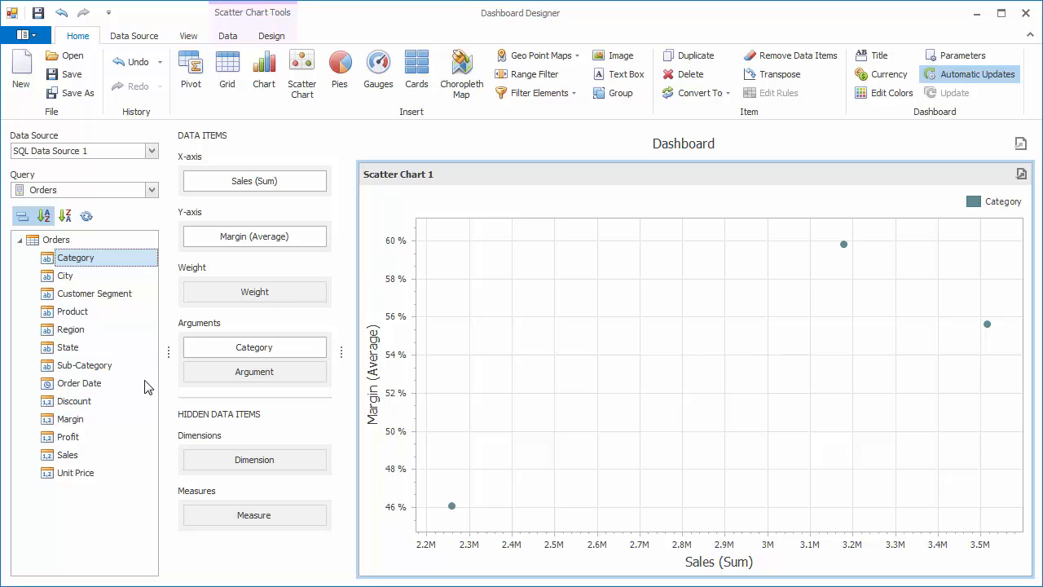
left_click_drag(69, 437, 254, 292)
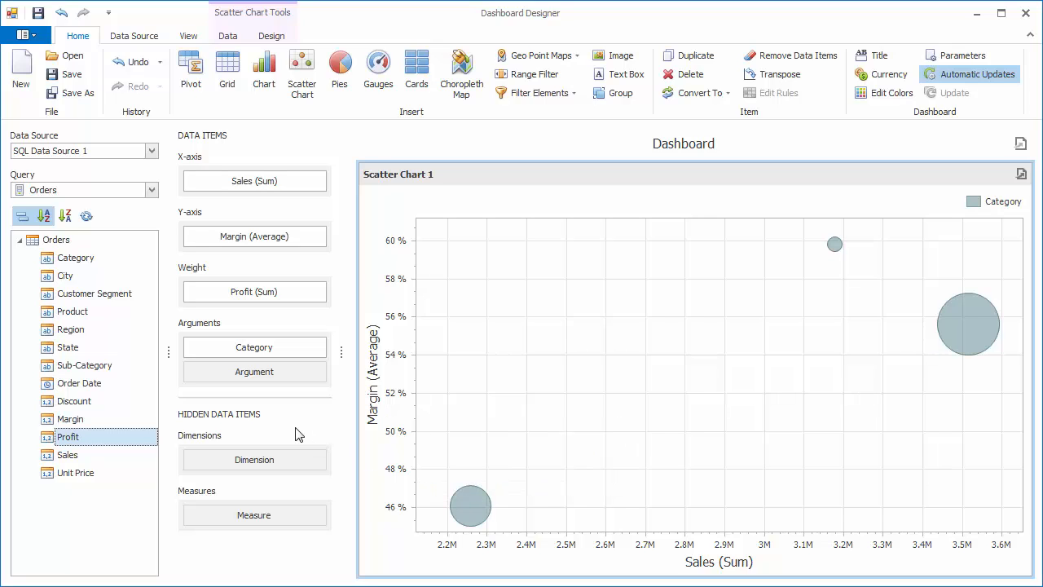
left_click_drag(84, 365, 255, 372)
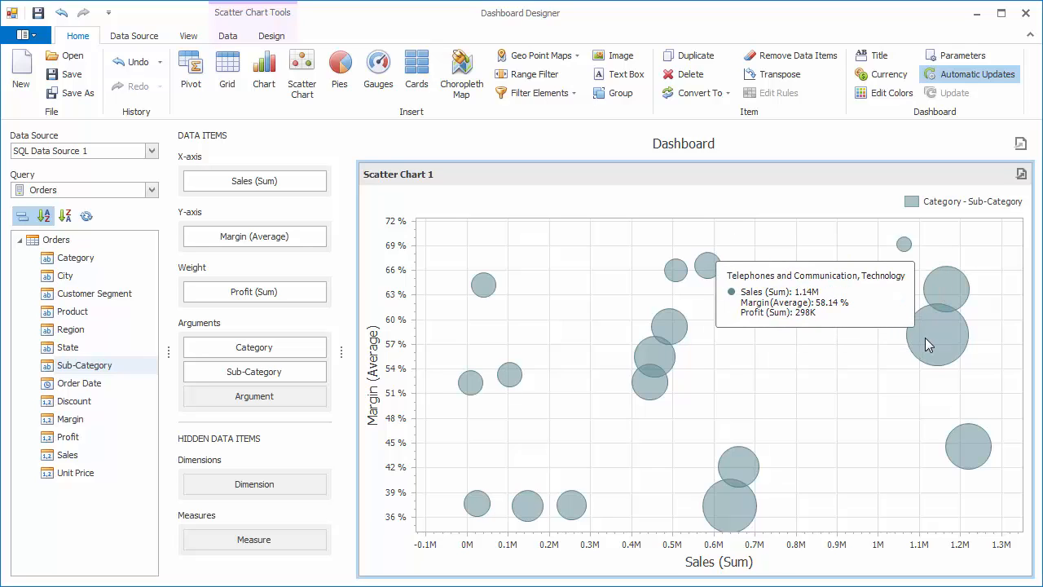
Set the Category argument to Color by Hue so each category gets its own colour
left_click(320, 348)
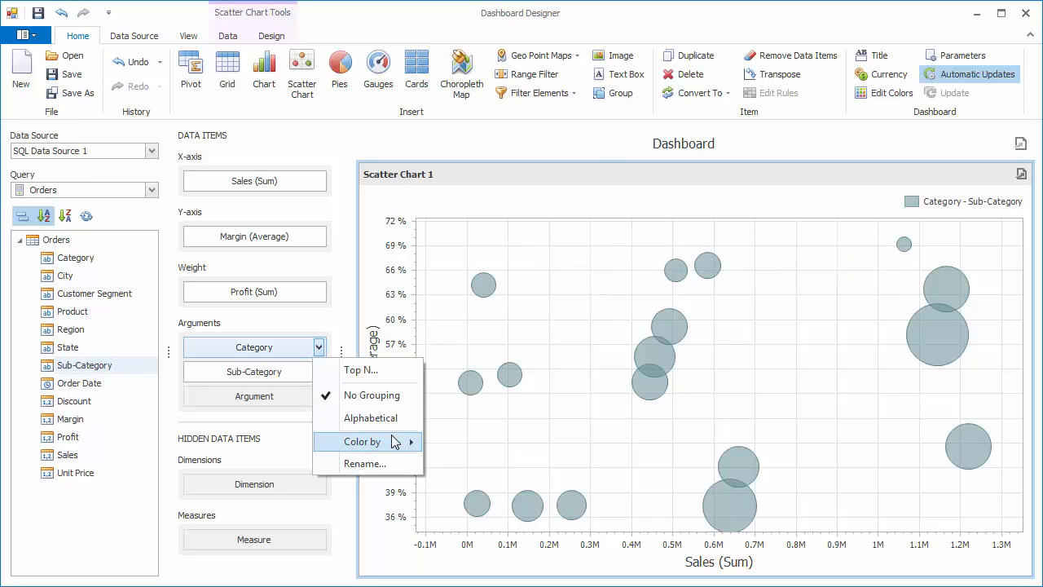
mouse_move(367, 441)
left_click(494, 494)
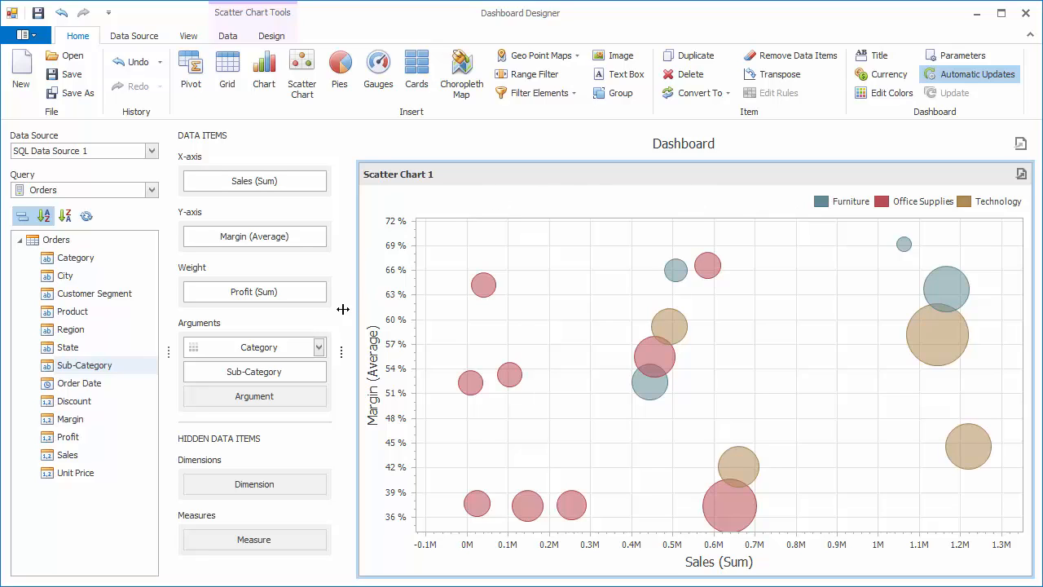
mouse_move(254, 371)
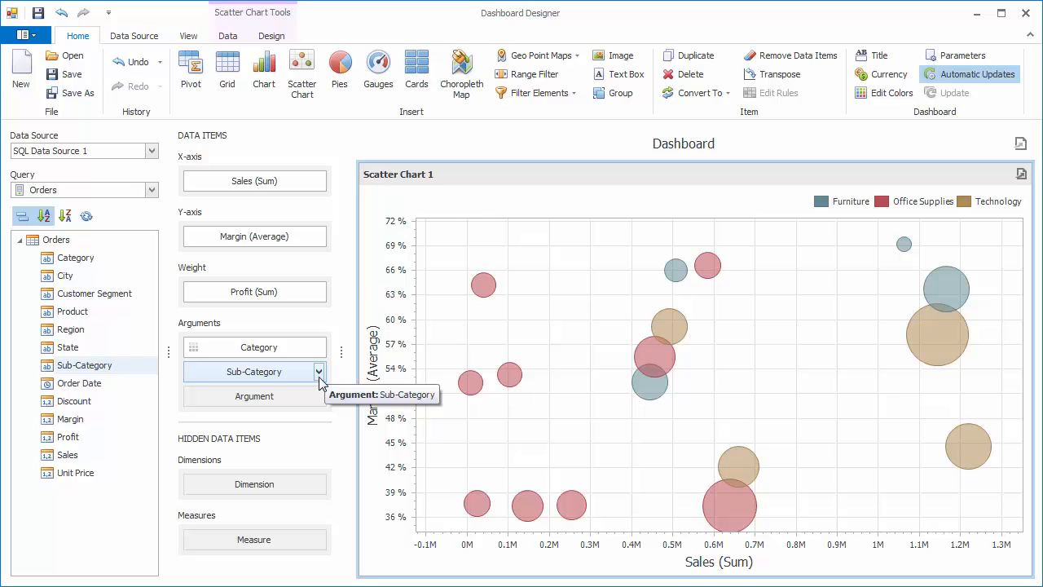
Limit Sub-Category to the Top 10 ranked by Profit (Sum)
left_click(318, 373)
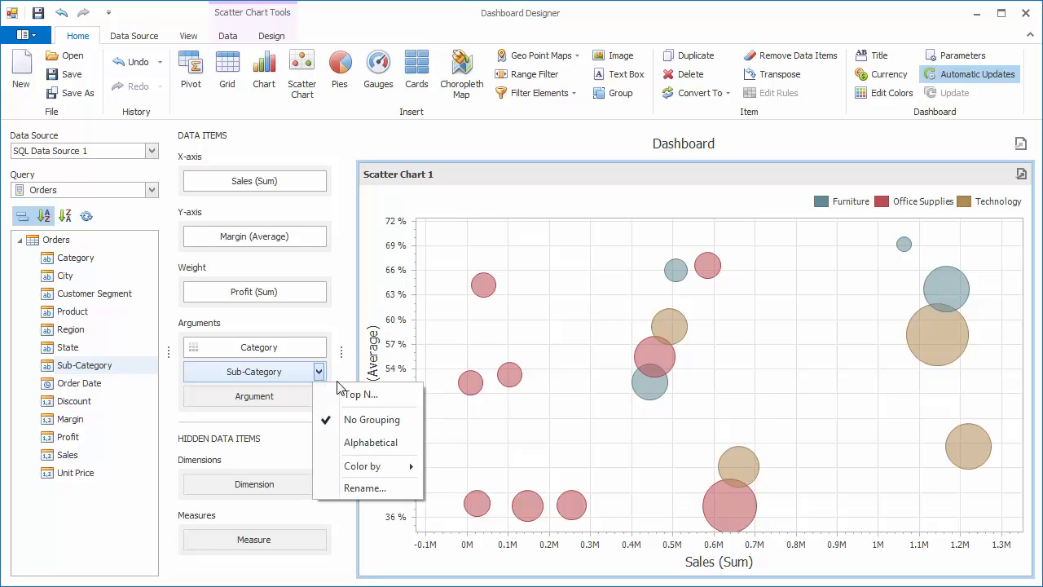
left_click(375, 395)
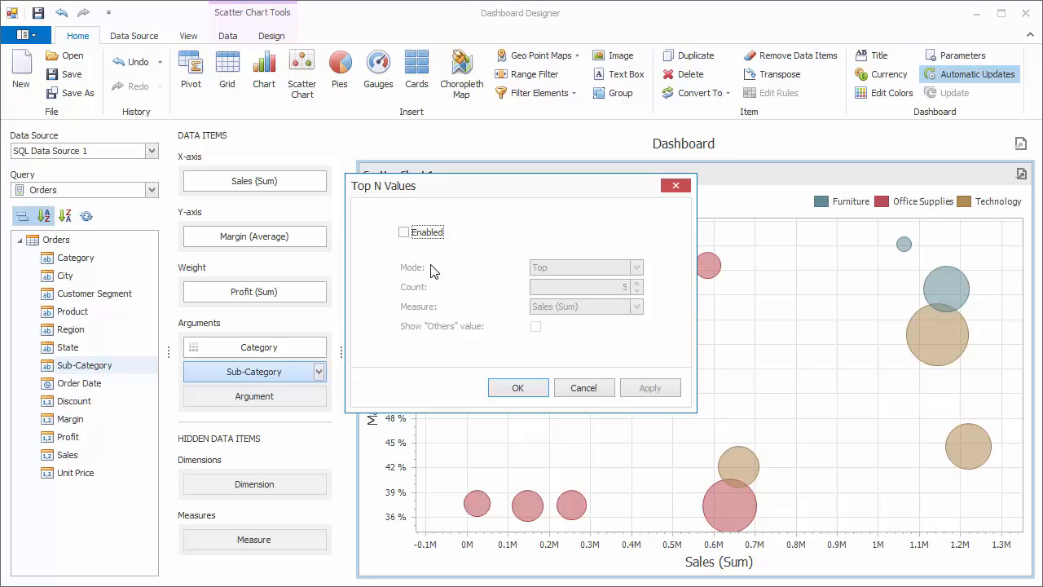
left_click(436, 234)
double_click(624, 287)
type("10")
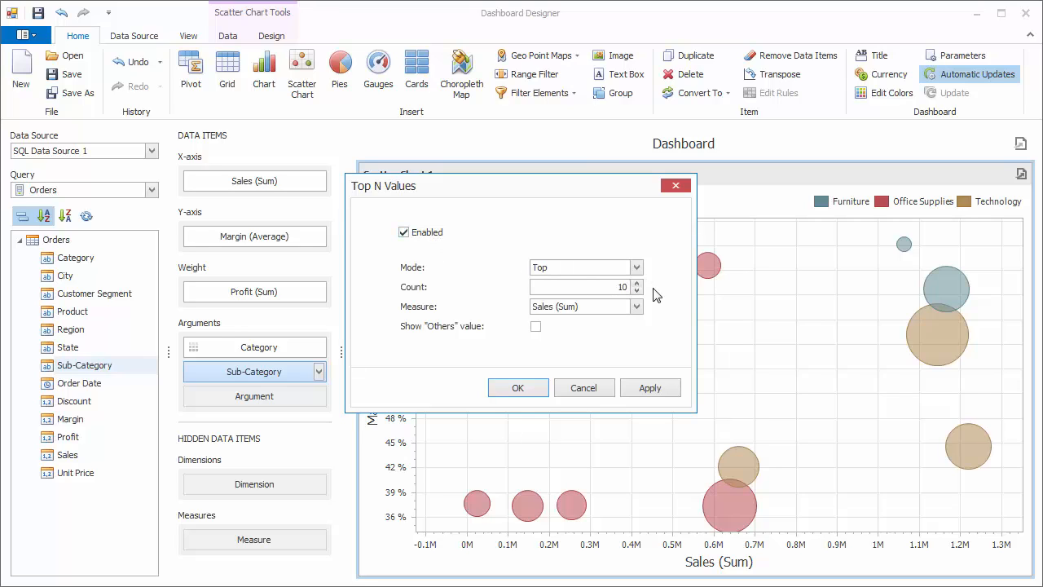
left_click(636, 305)
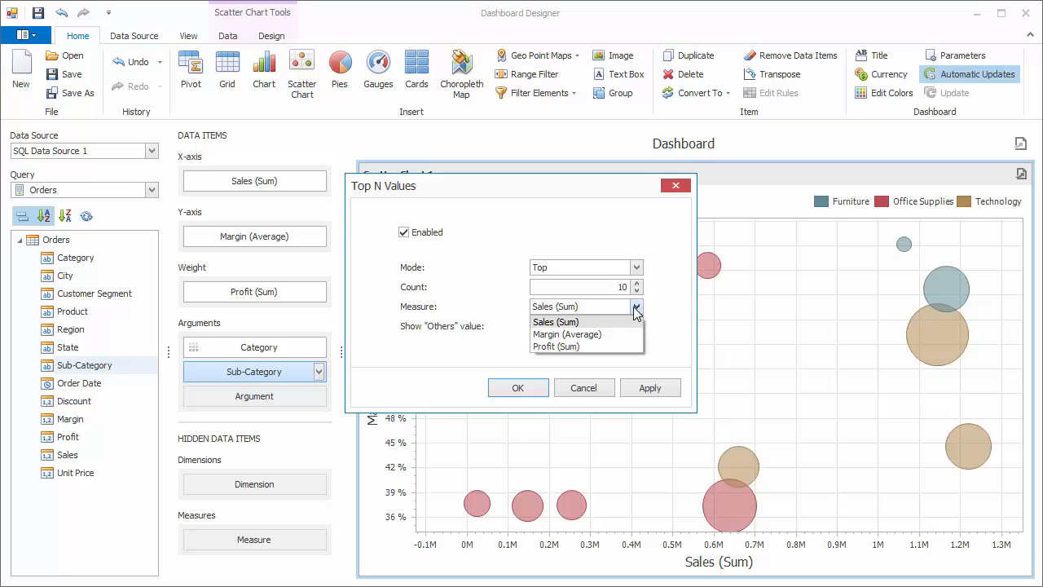
left_click(616, 346)
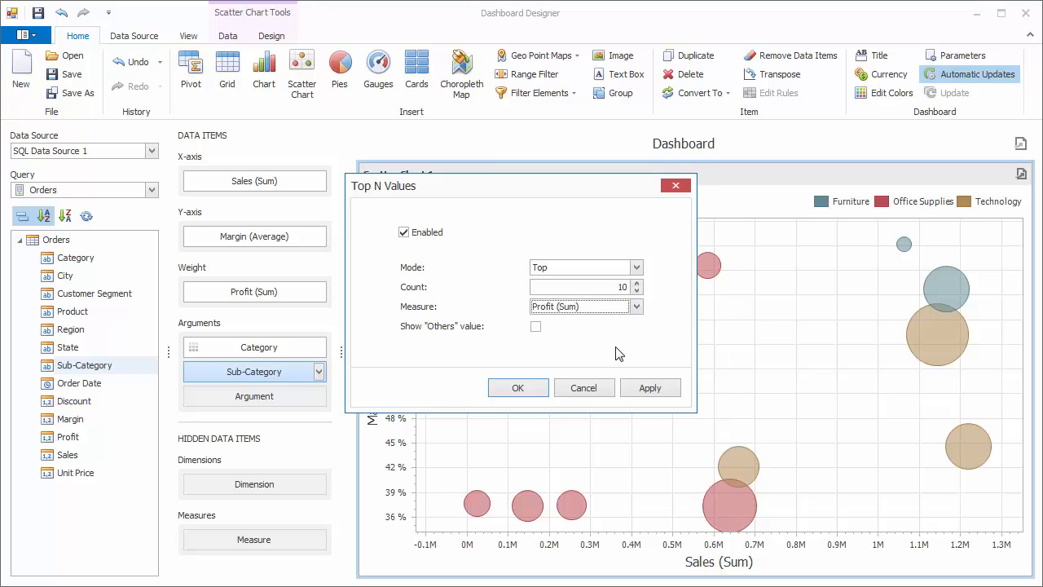
left_click(517, 388)
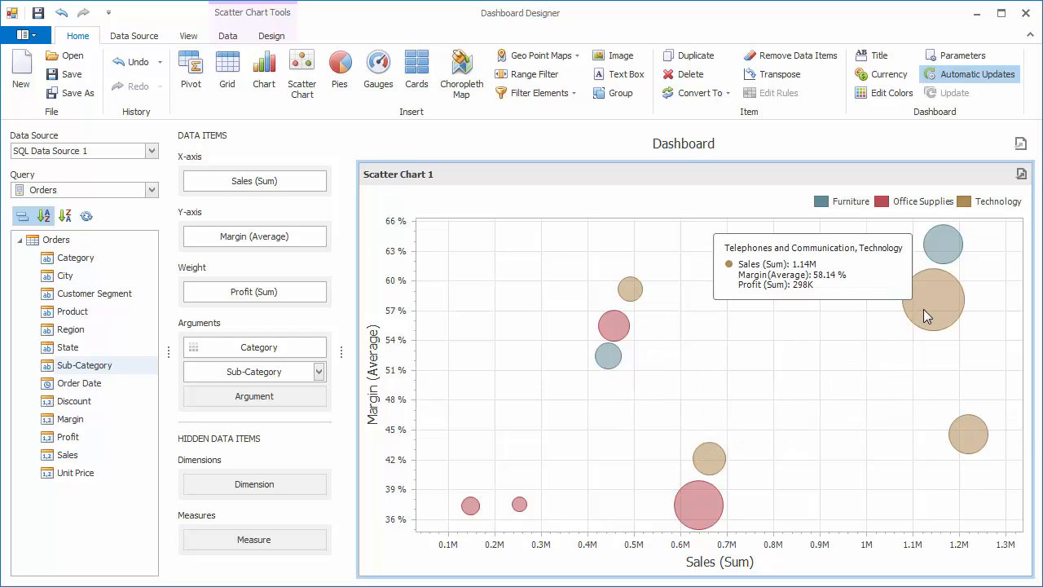
mouse_move(933, 300)
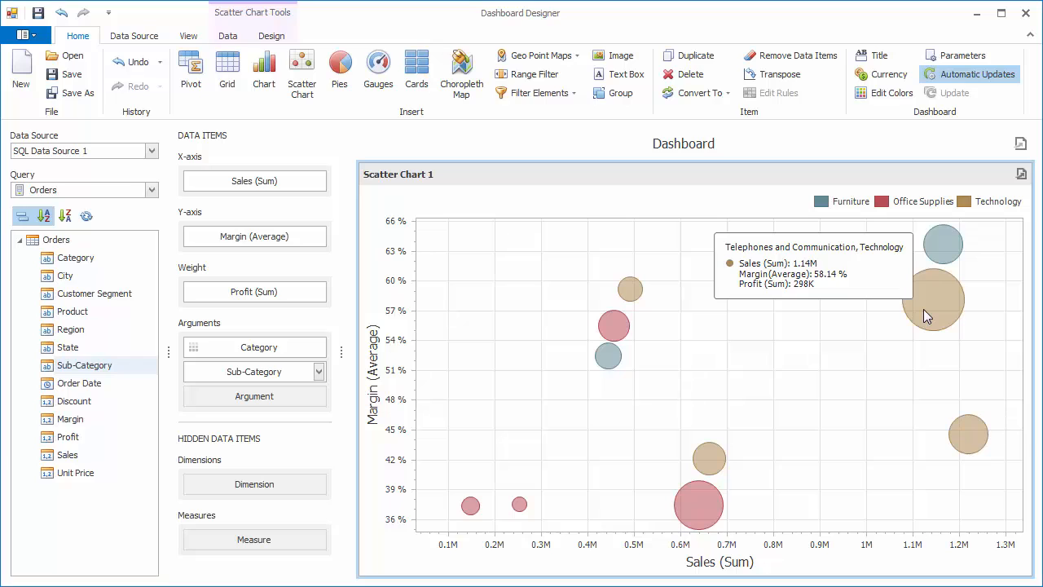
right_click(675, 264)
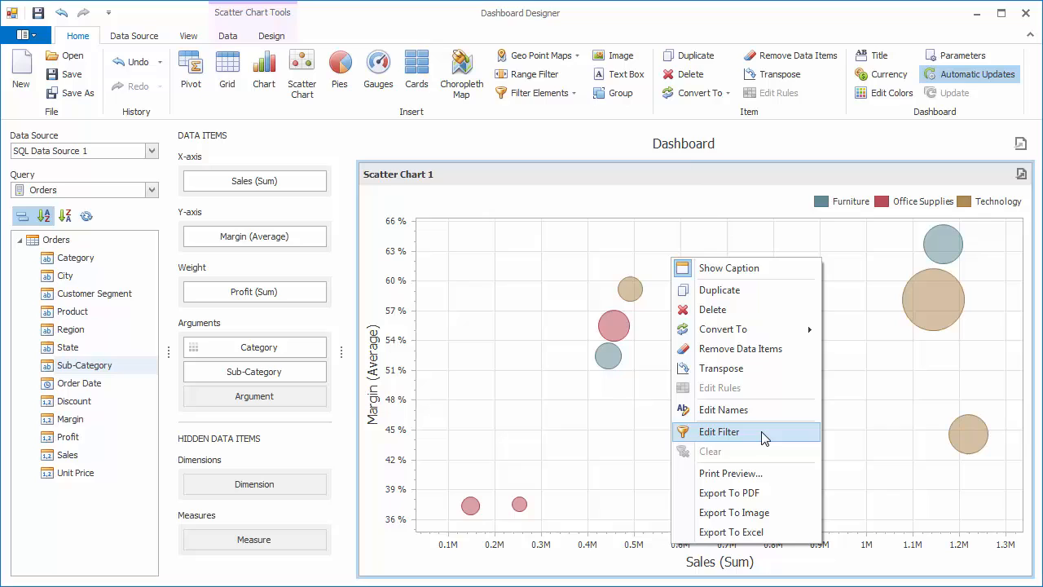
left_click(719, 432)
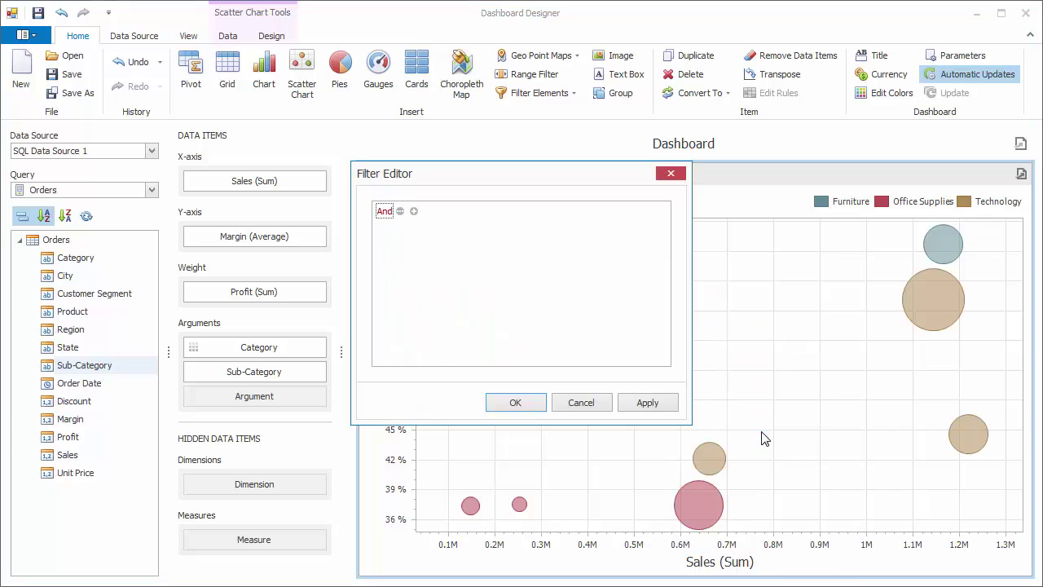
left_click(414, 211)
left_click(461, 228)
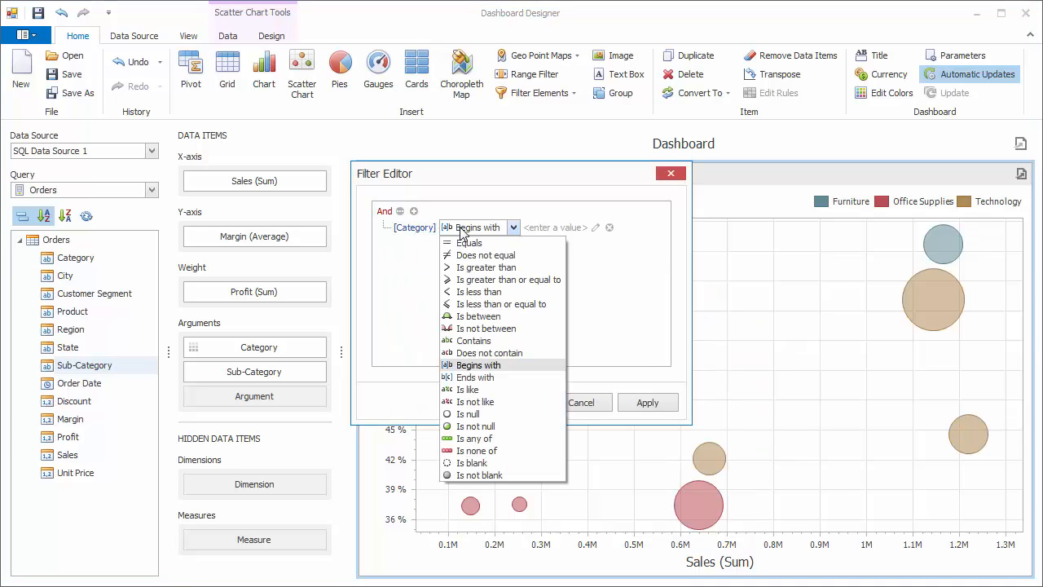
left_click(475, 243)
left_click(499, 227)
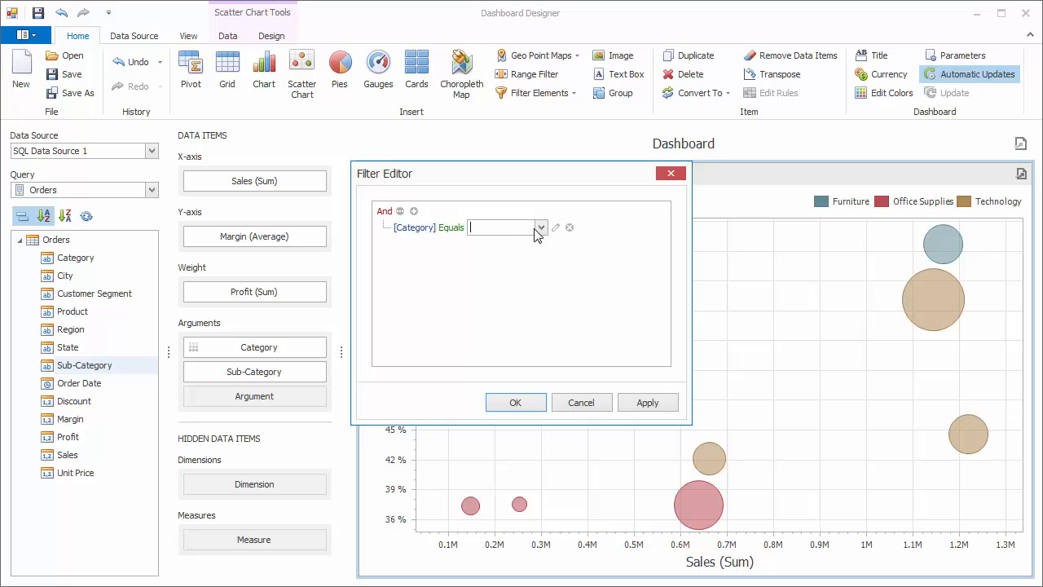
left_click(540, 228)
left_click(493, 267)
left_click(515, 403)
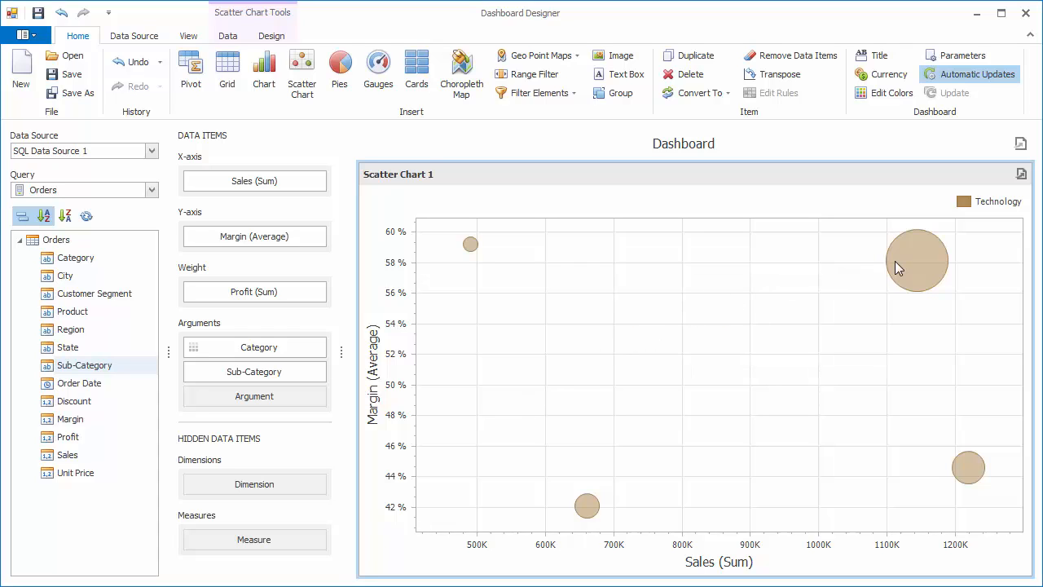
right_click(607, 259)
left_click(642, 448)
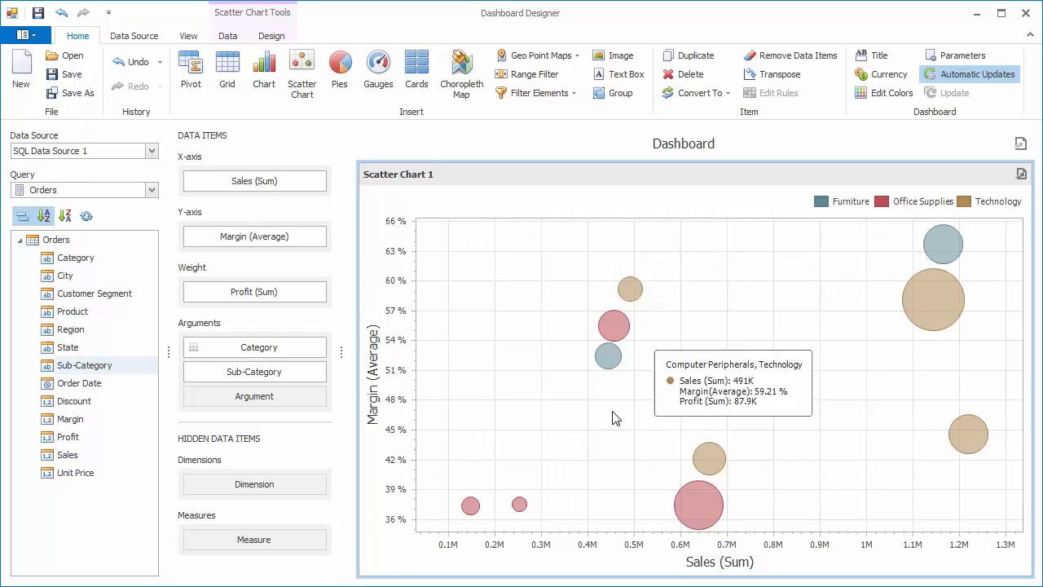
Enable Drill Down, drill into Office Supplies and Technology, and return to categories
left_click(228, 35)
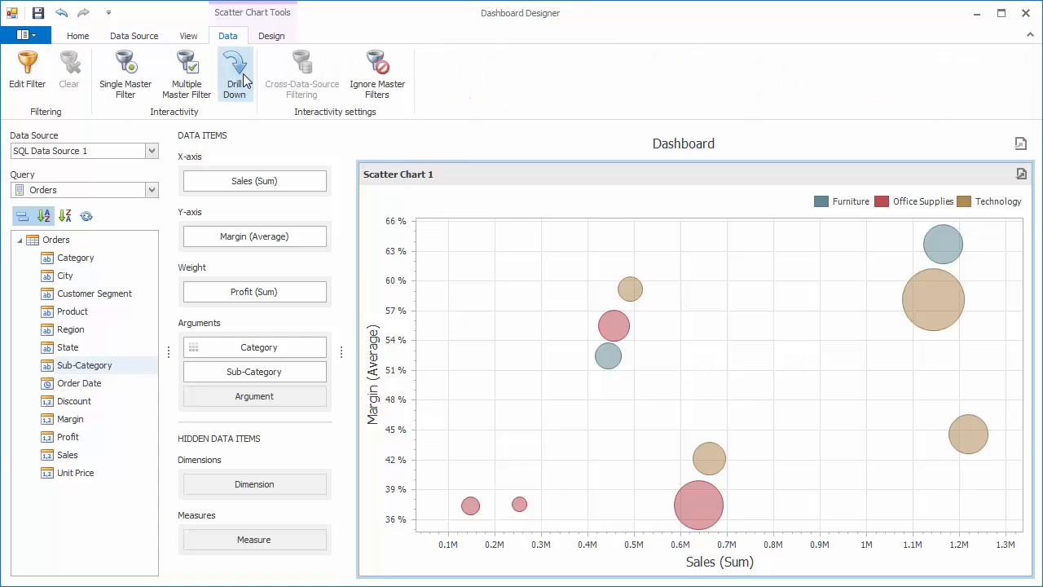
left_click(235, 77)
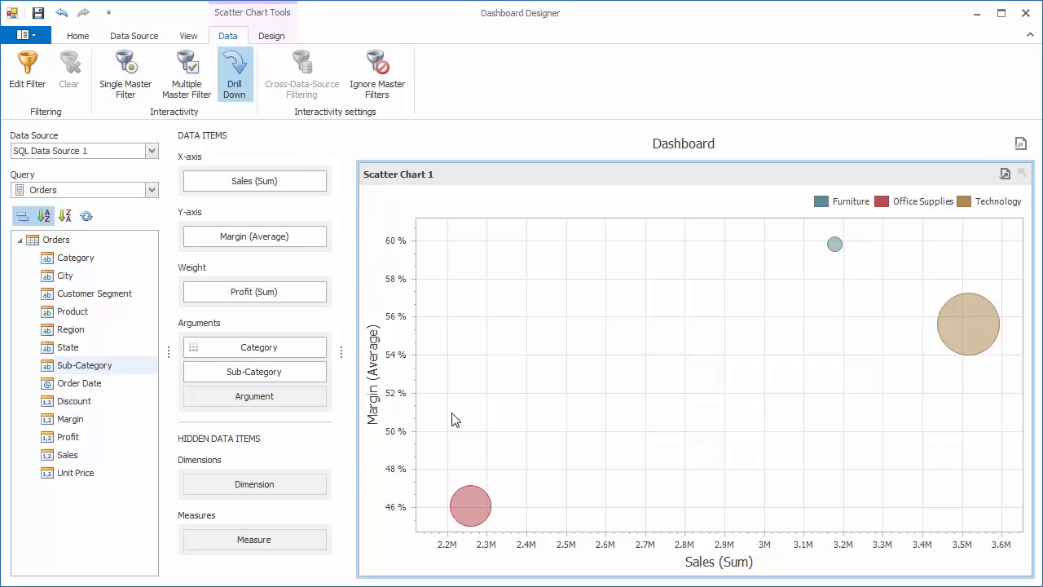
left_click(472, 505)
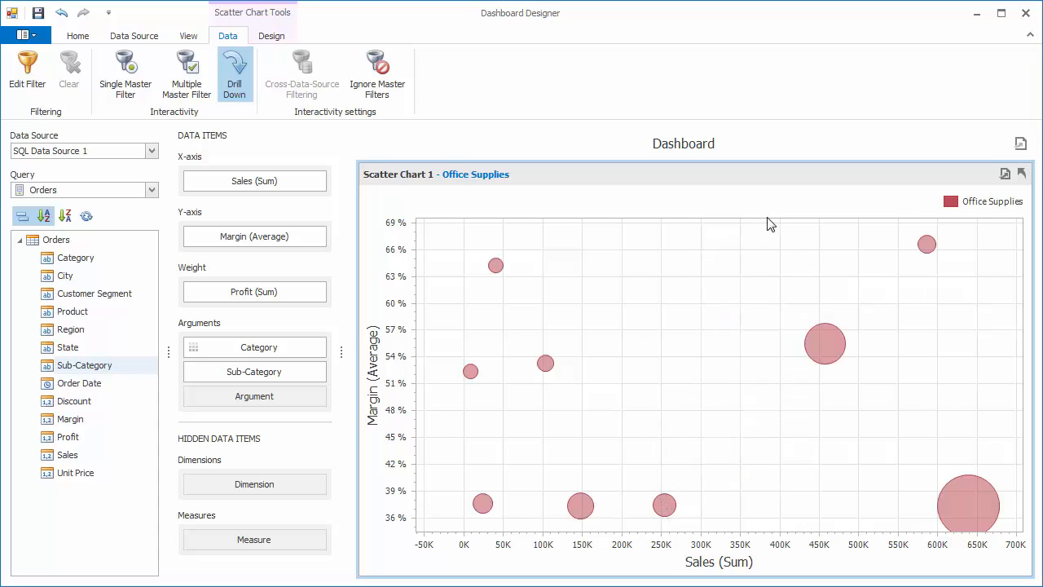
left_click(1022, 173)
left_click(972, 319)
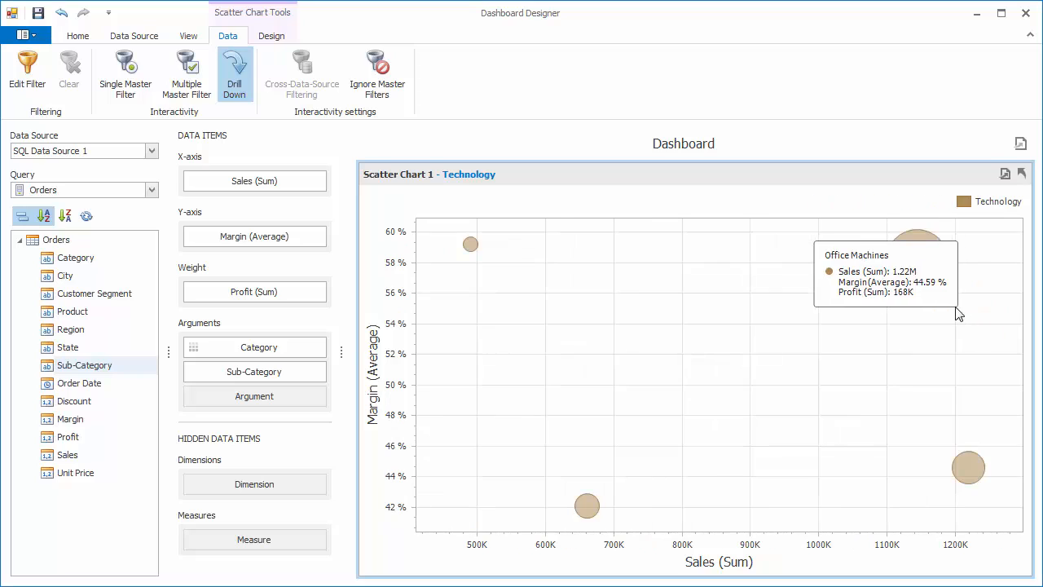
left_click(1022, 174)
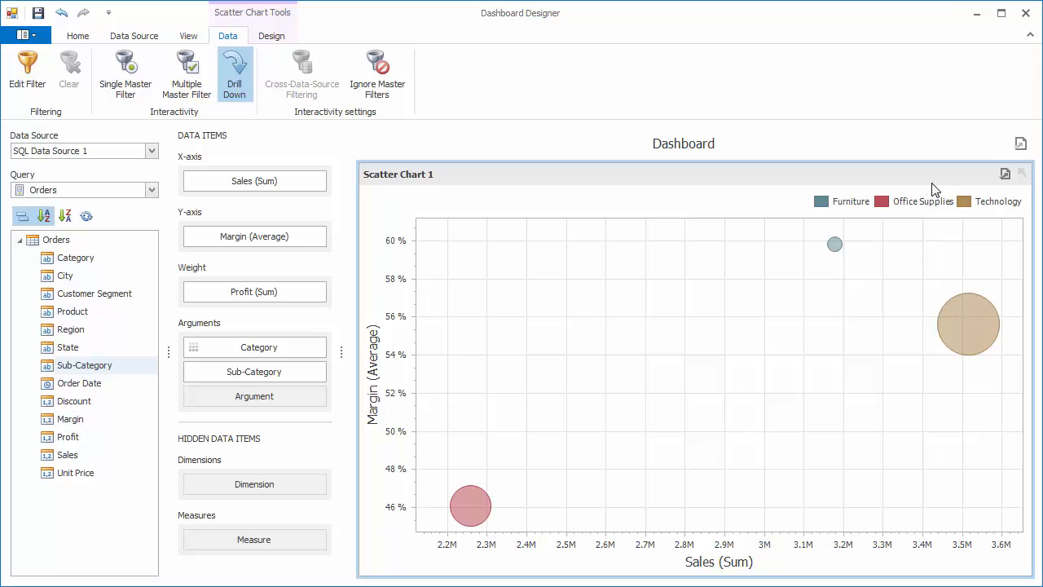
Insert a grid with Category, Sub-Category and Sales (Sum) columns
left_click(77, 36)
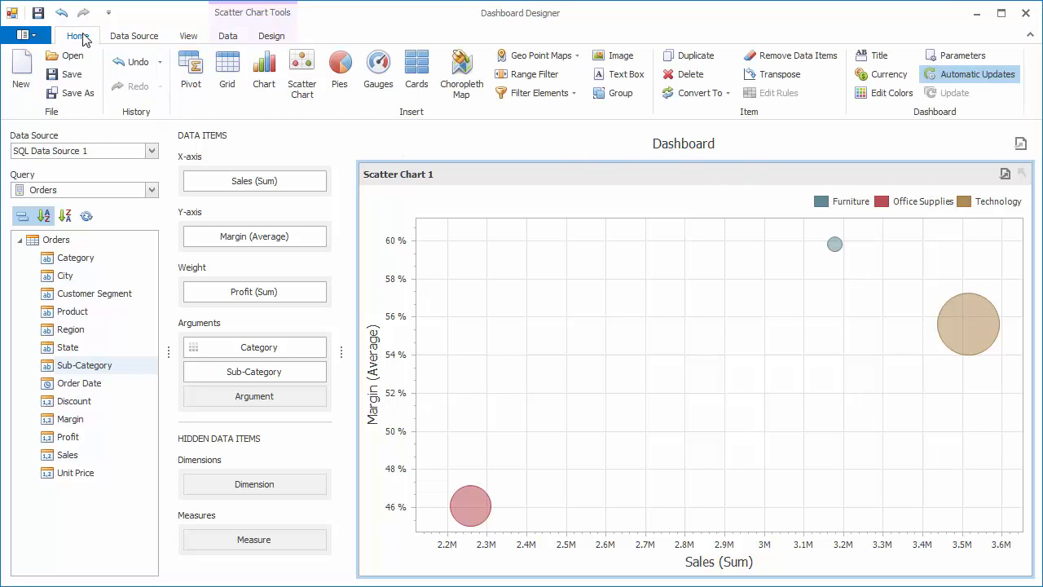
left_click(226, 73)
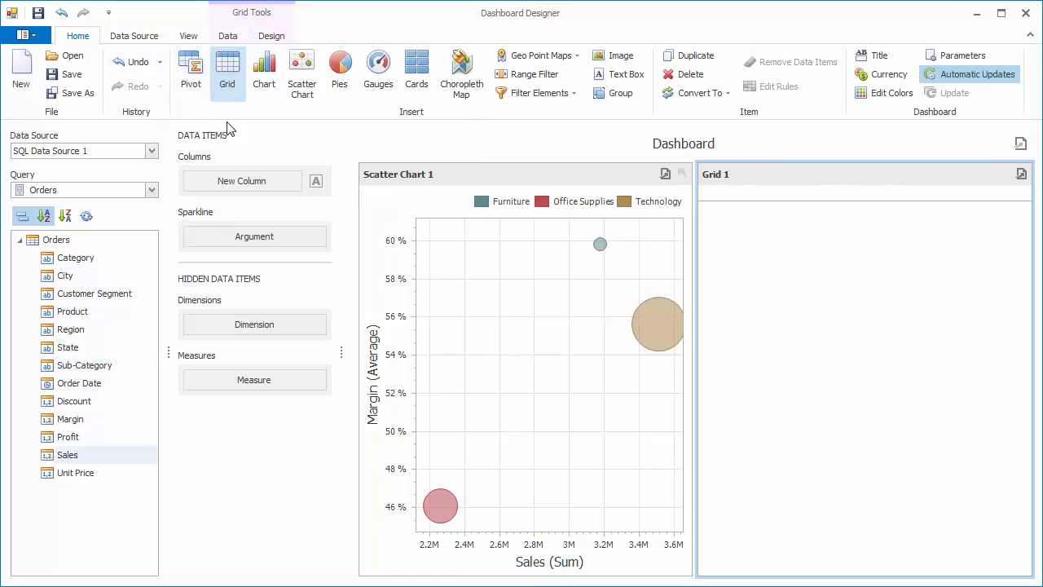
left_click_drag(75, 258, 242, 181)
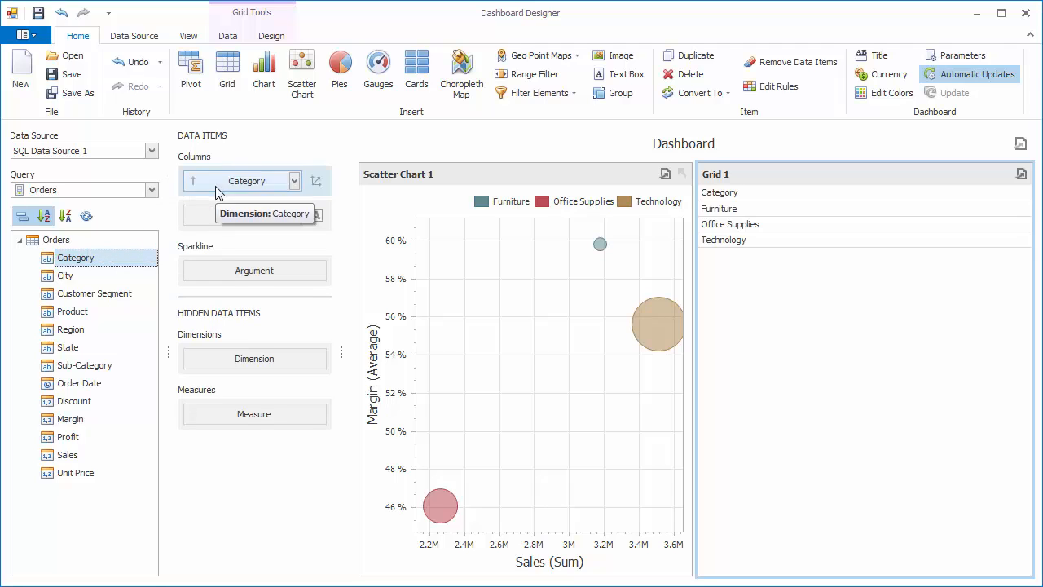
left_click_drag(84, 365, 241, 215)
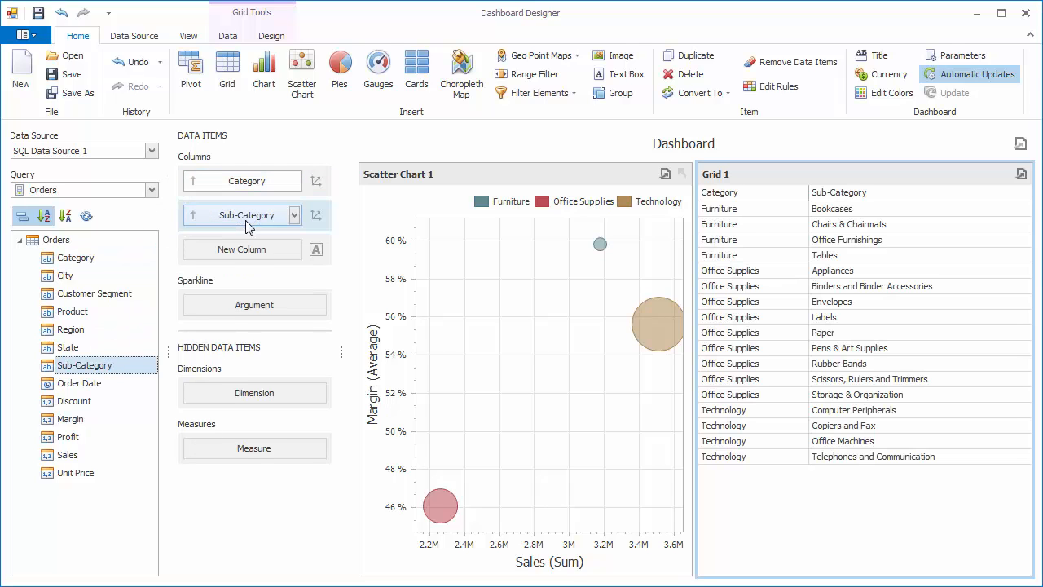
left_click_drag(68, 455, 257, 253)
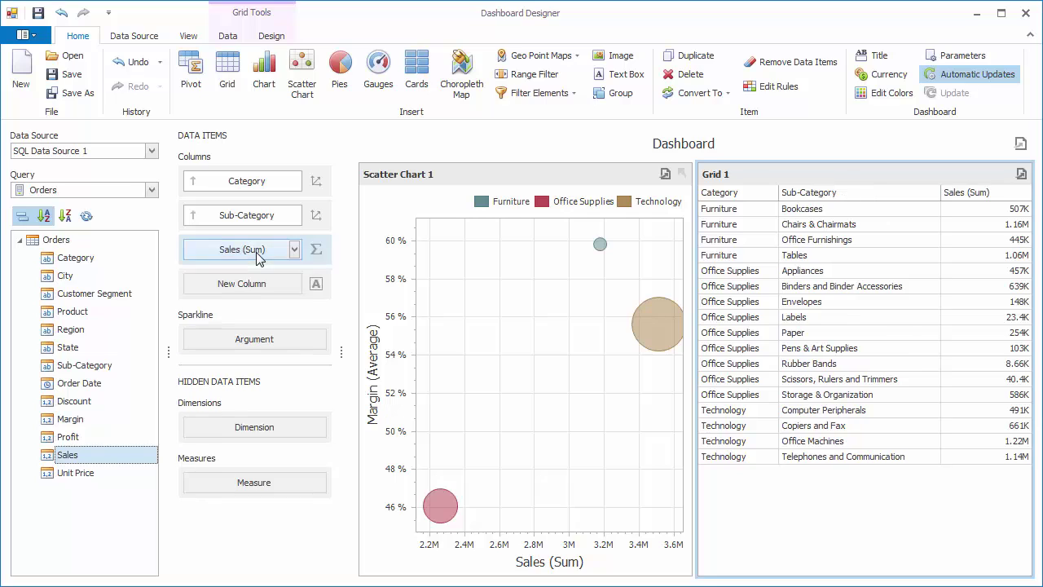
Enable Merge Cells on the grid so repeated Category cells are merged
left_click(272, 36)
left_click(282, 73)
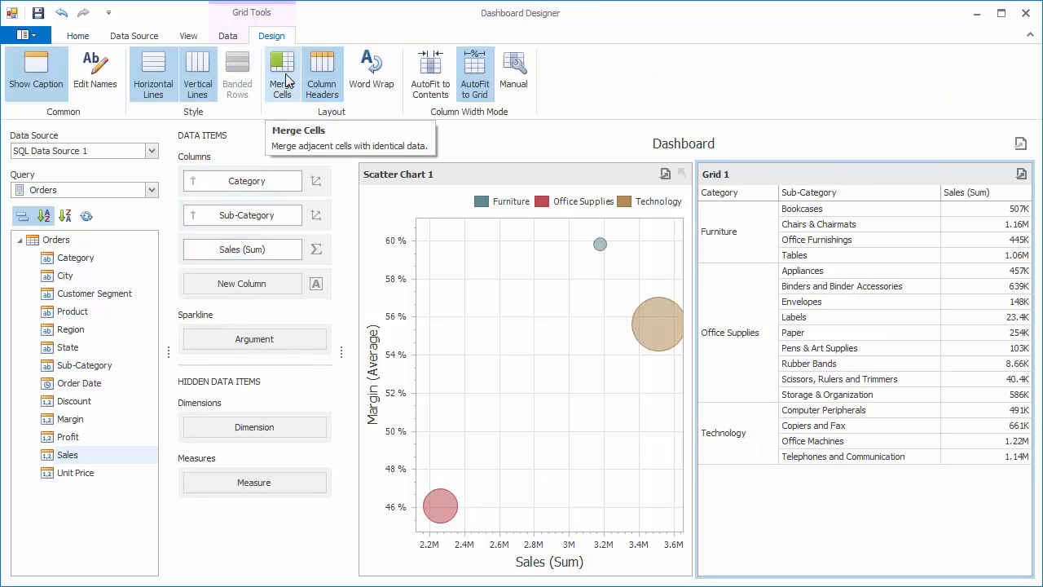
left_click(414, 178)
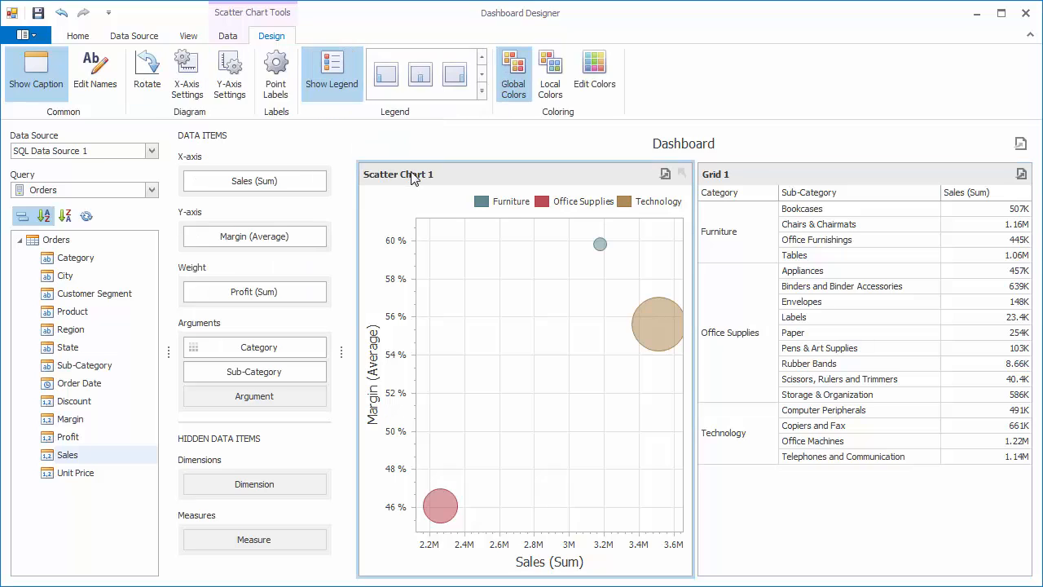
Make the scatter chart a Multiple Master Filter and filter the grid by categories and sub-categories
left_click(227, 36)
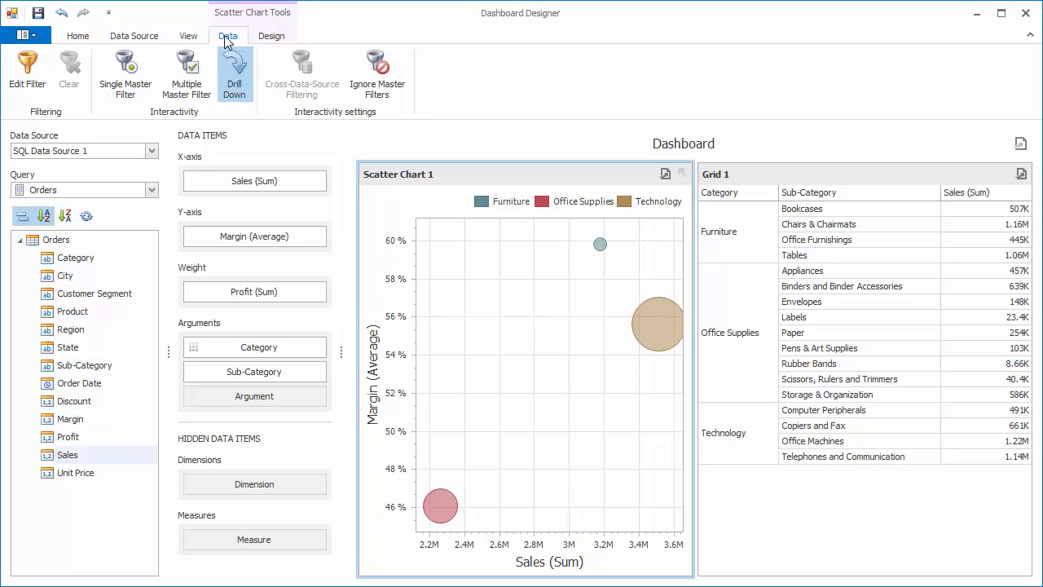
left_click(190, 88)
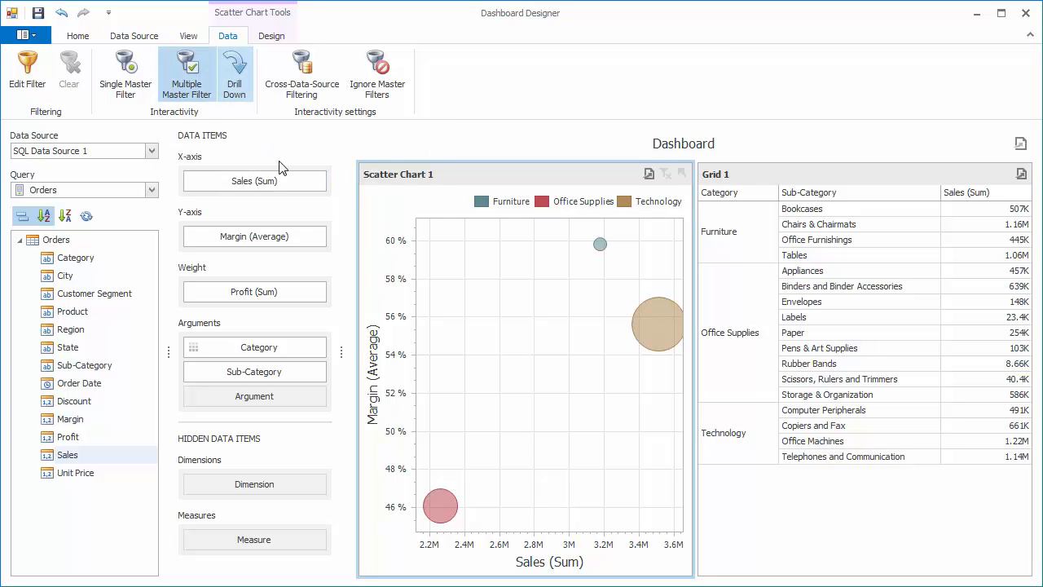
left_click(446, 510)
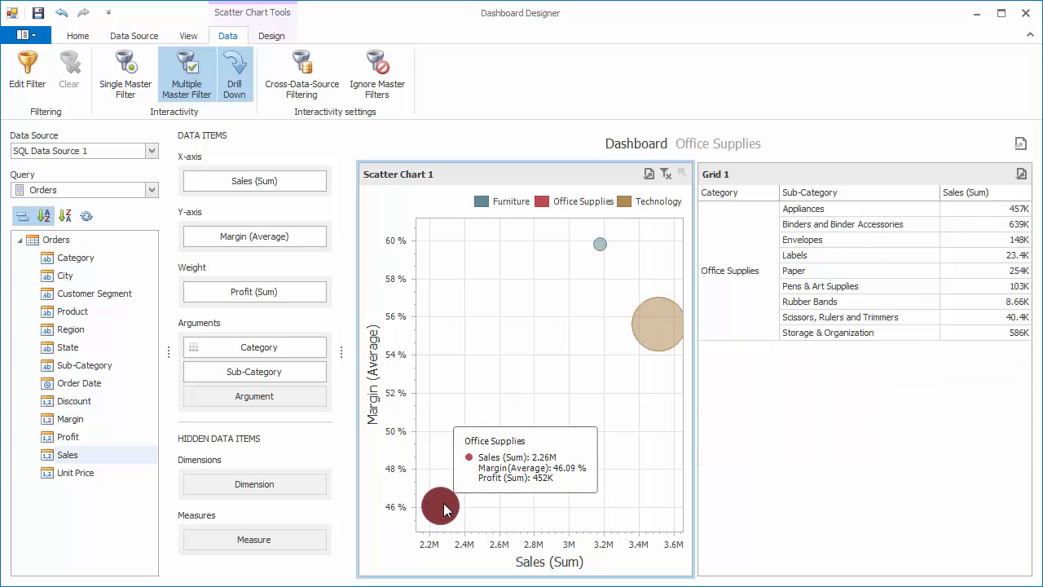
left_click(659, 334)
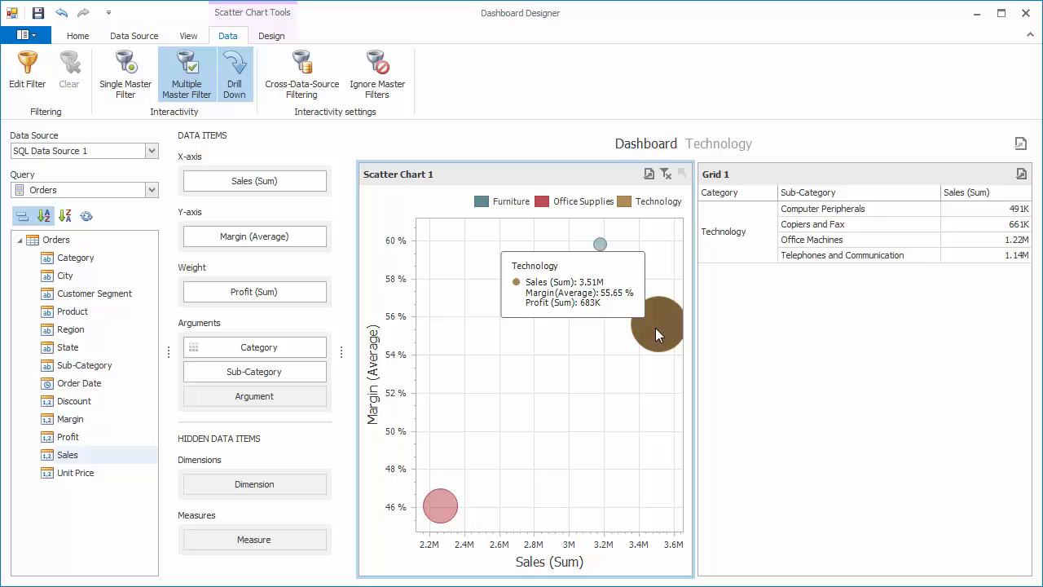
double_click(659, 334)
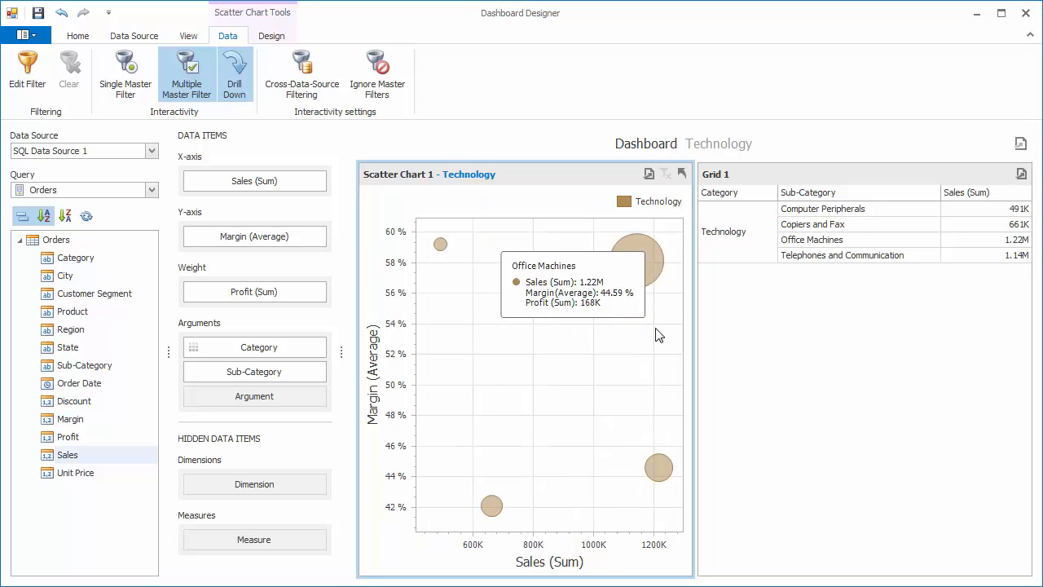
left_click(645, 267)
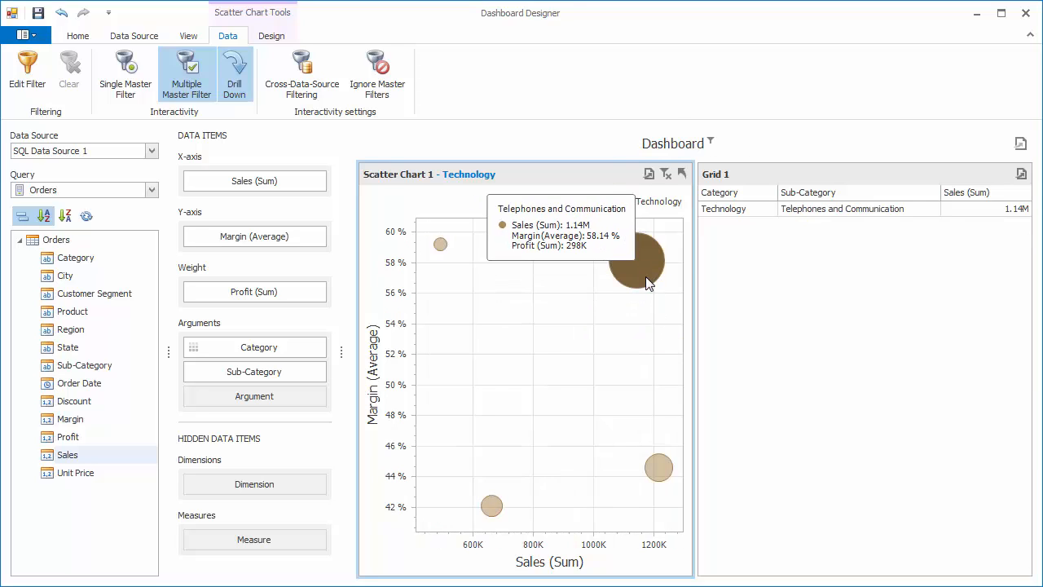
left_click(493, 505, "ctrl")
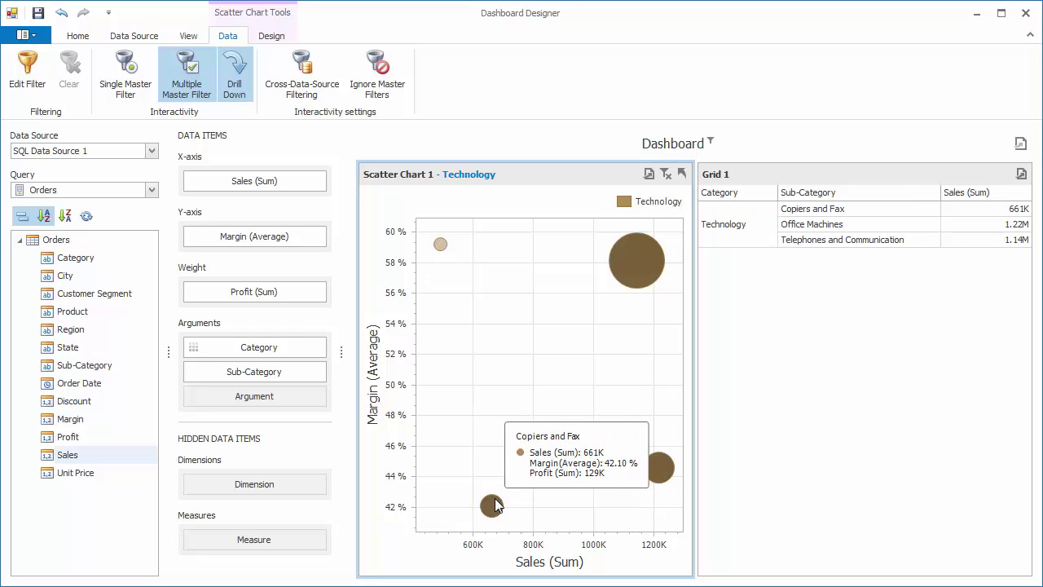
Clear the master filter and drill up so the grid lists every sub-category again
left_click(667, 176)
left_click(681, 174)
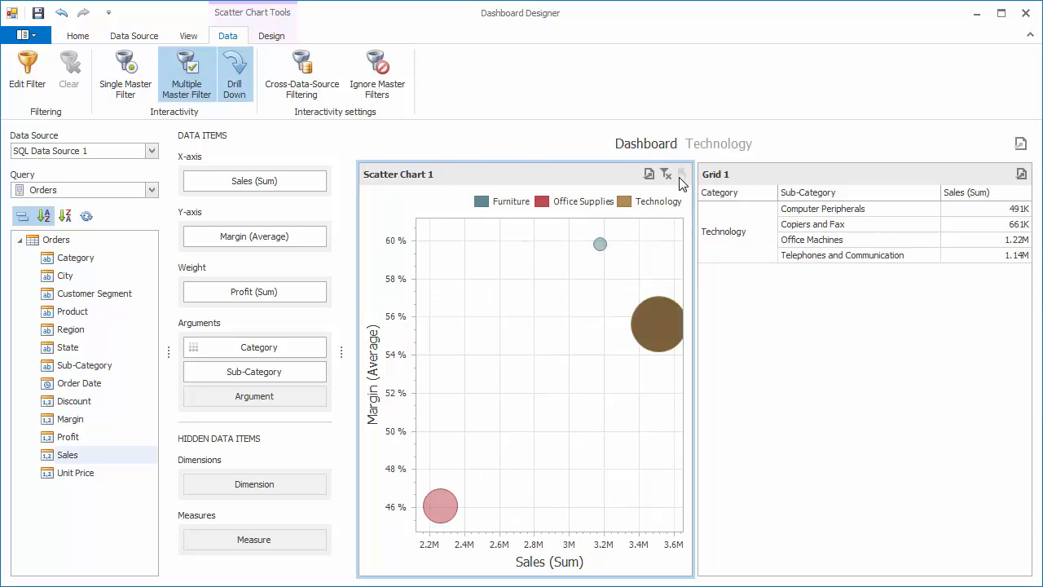
left_click(667, 175)
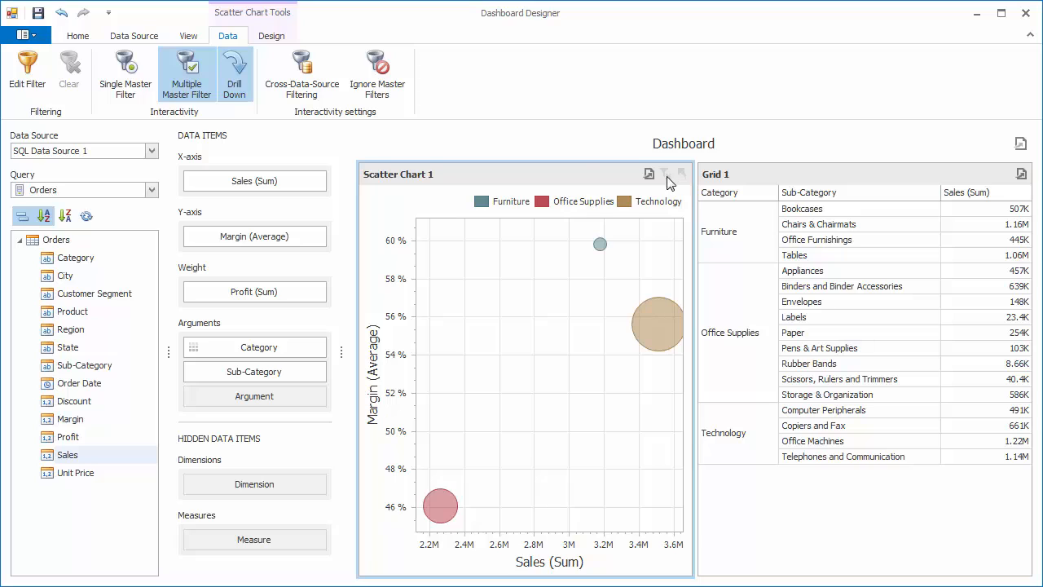
Set the X-axis title to the custom text 'Sales' instead of 'Sales (Sum)'
left_click(272, 36)
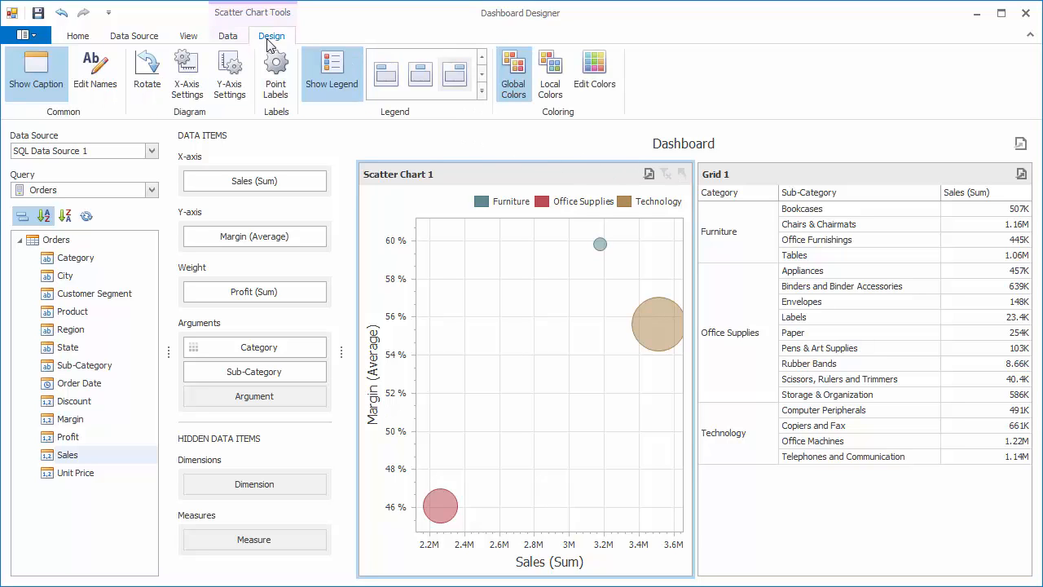
left_click(187, 73)
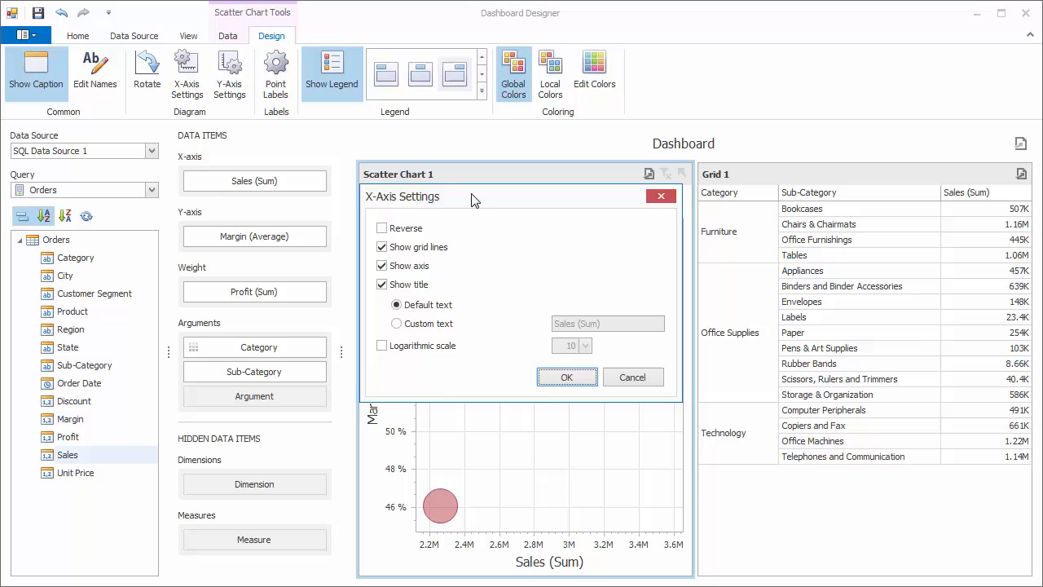
left_click_drag(475, 197, 166, 93)
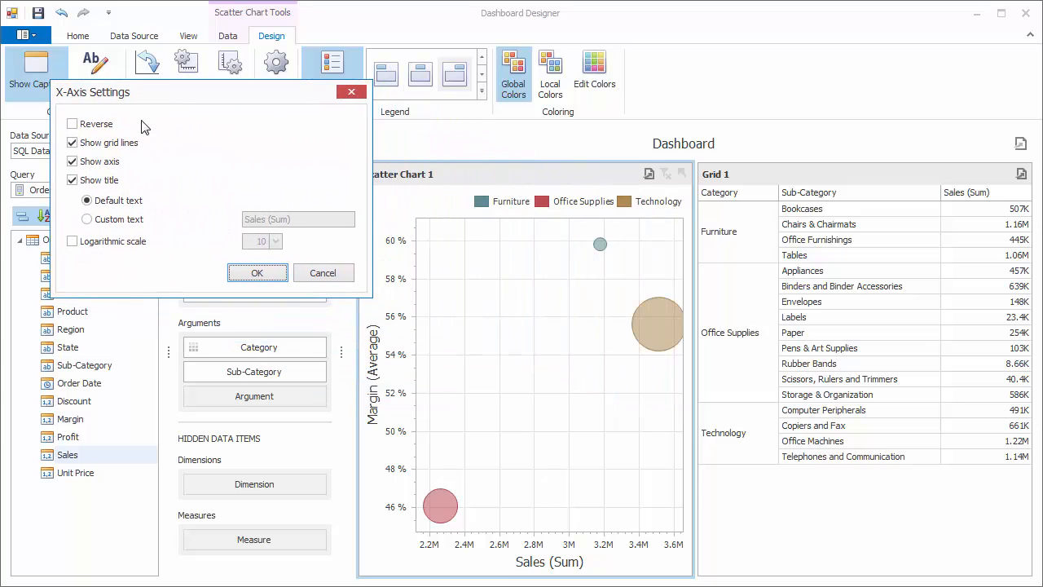
left_click(106, 143)
left_click(99, 162)
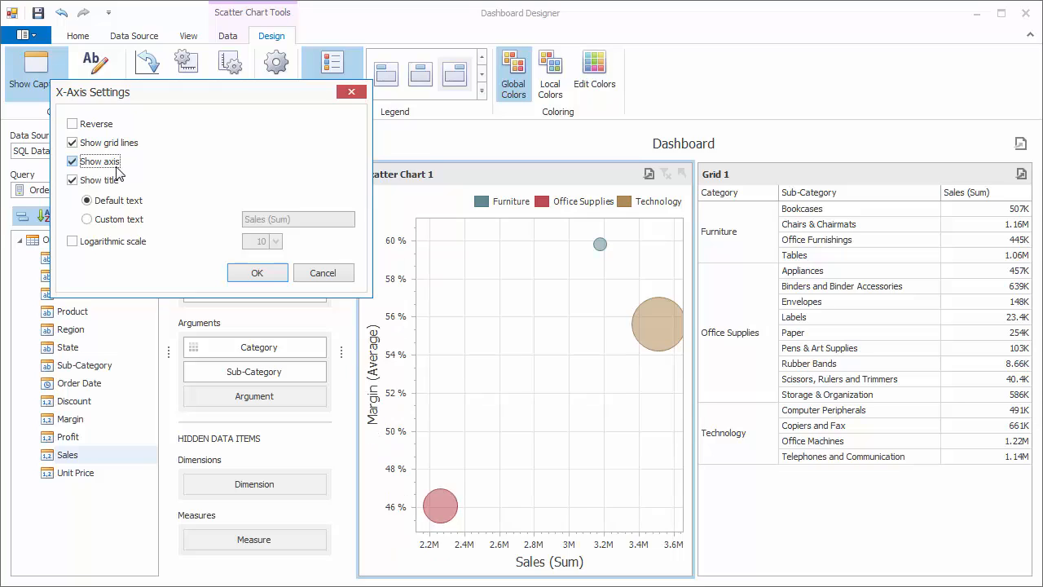
left_click(119, 221)
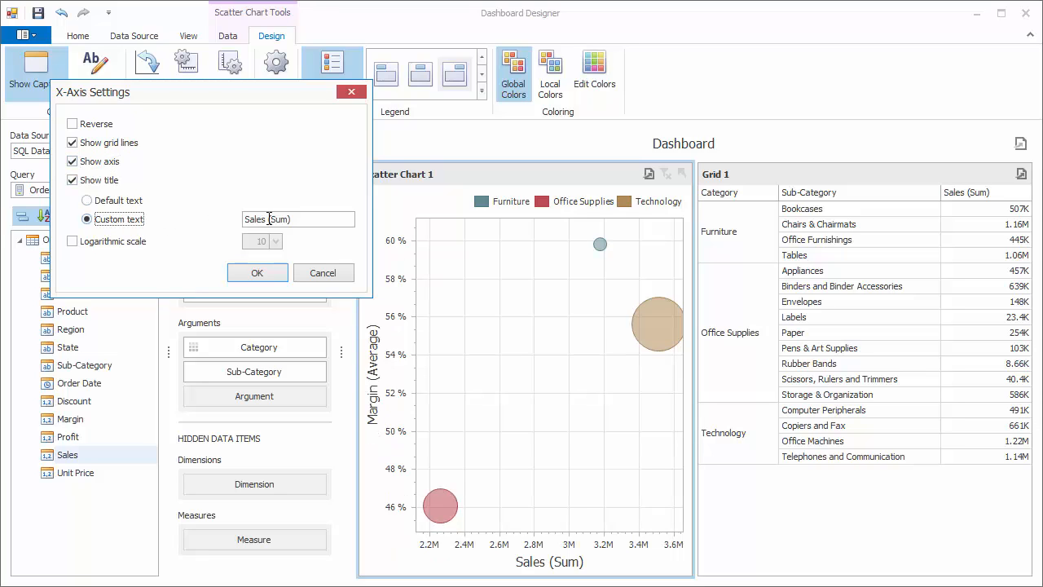
left_click_drag(269, 218, 318, 218)
key("Delete")
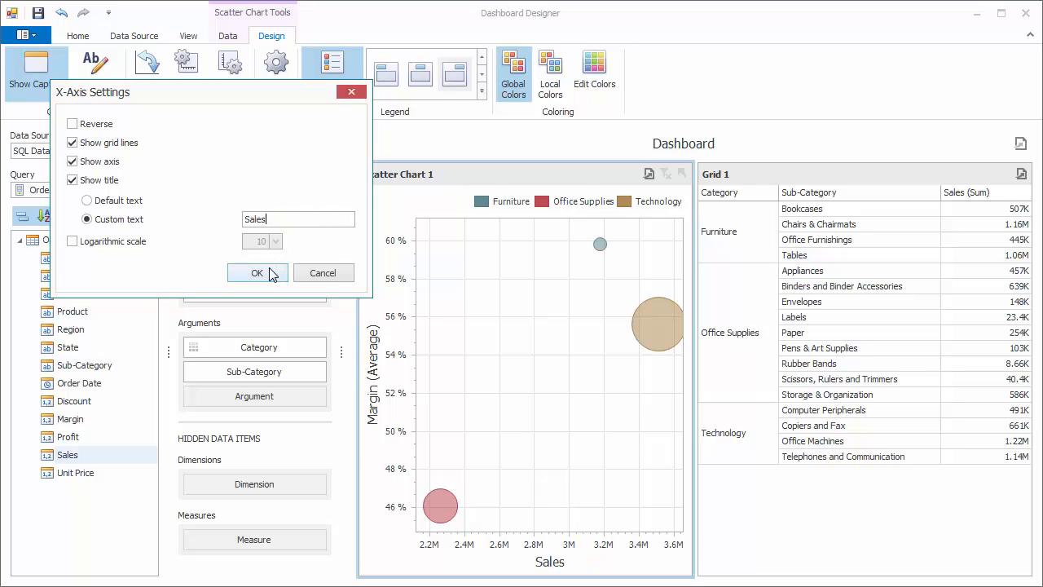
left_click(257, 272)
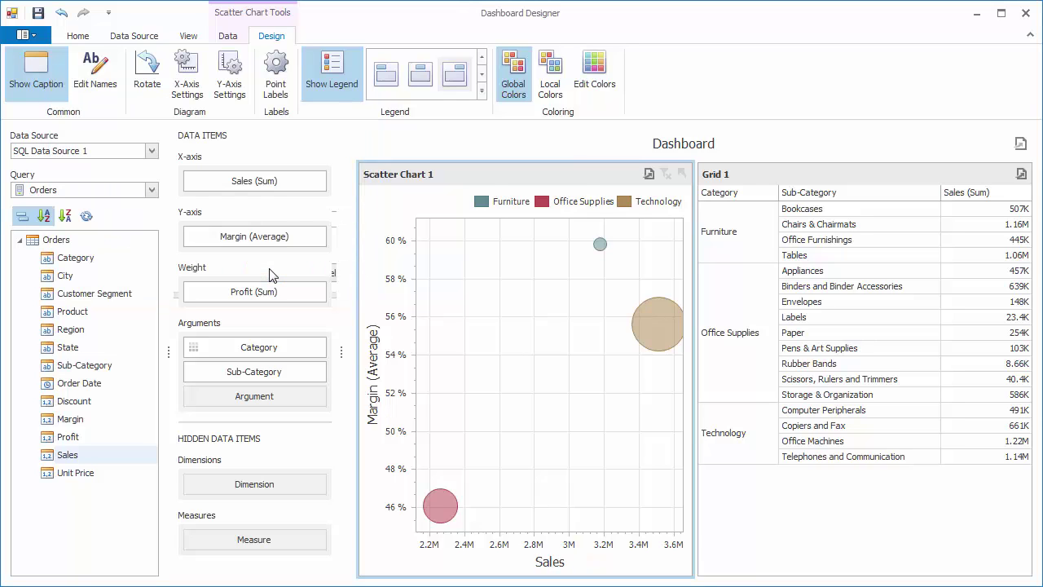
Show point labels with 'Argument and weight' content on every bubble
left_click(275, 73)
left_click_drag(455, 192, 166, 117)
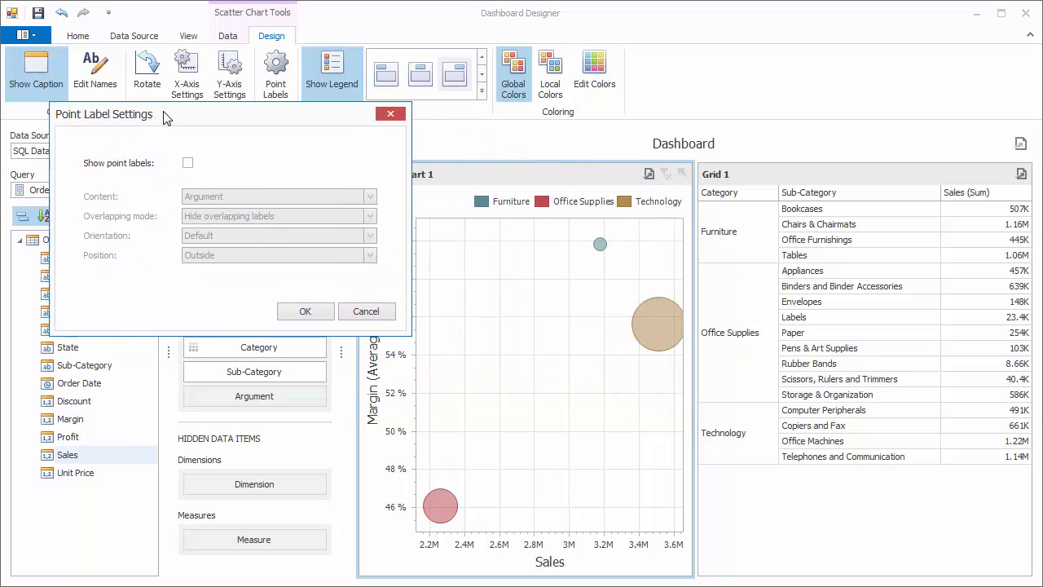
left_click(188, 163)
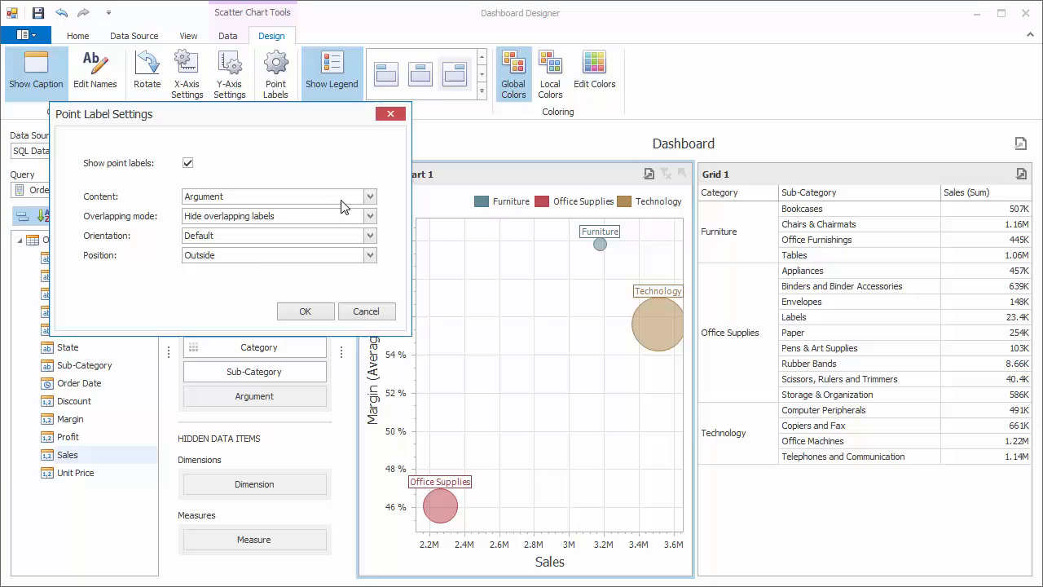
left_click(369, 196)
left_click(353, 249)
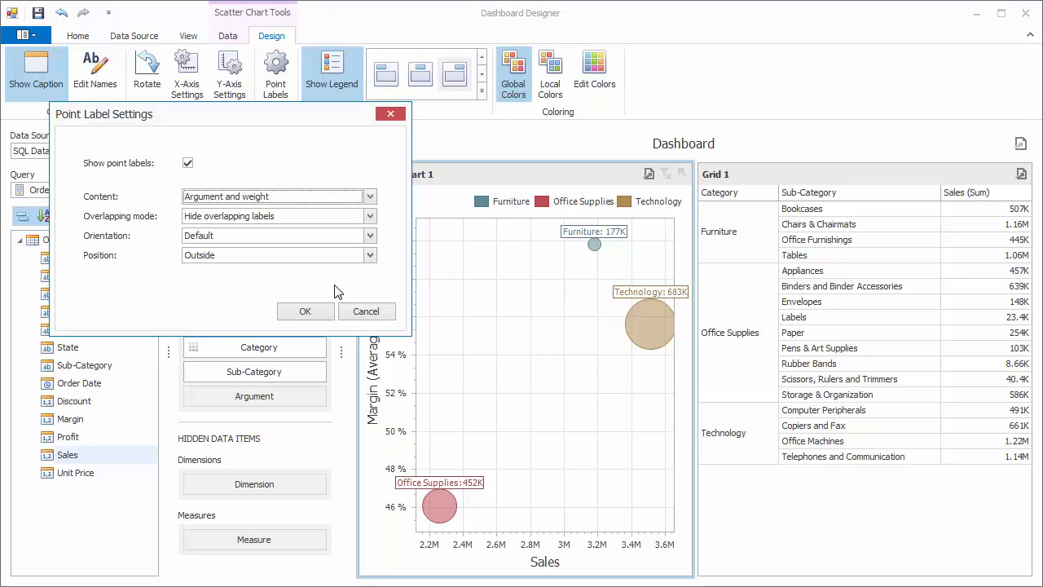
left_click(305, 312)
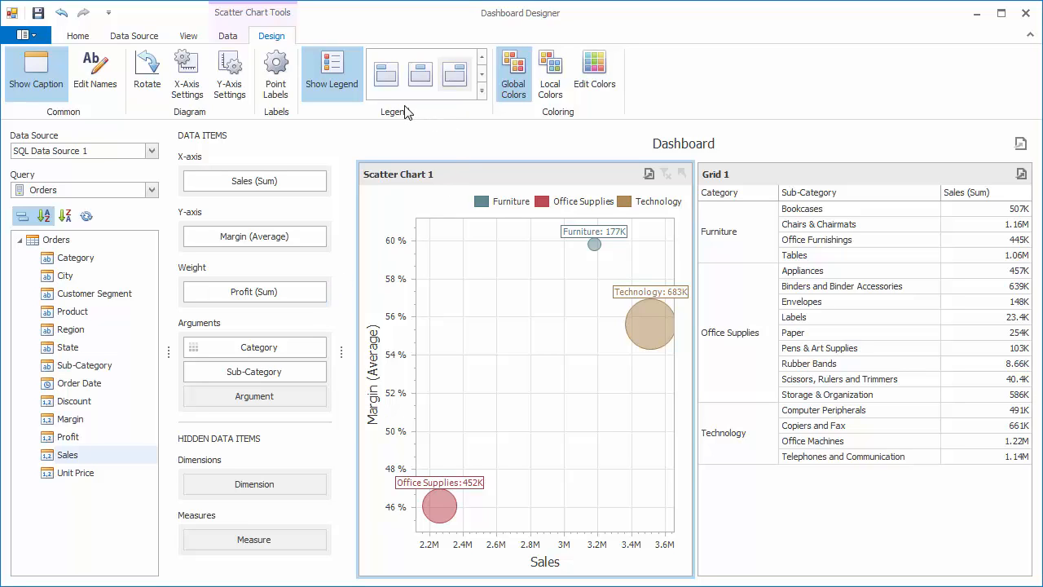
Set the legend position to Inside Vertical, bottom-right of the plot area
left_click(483, 95)
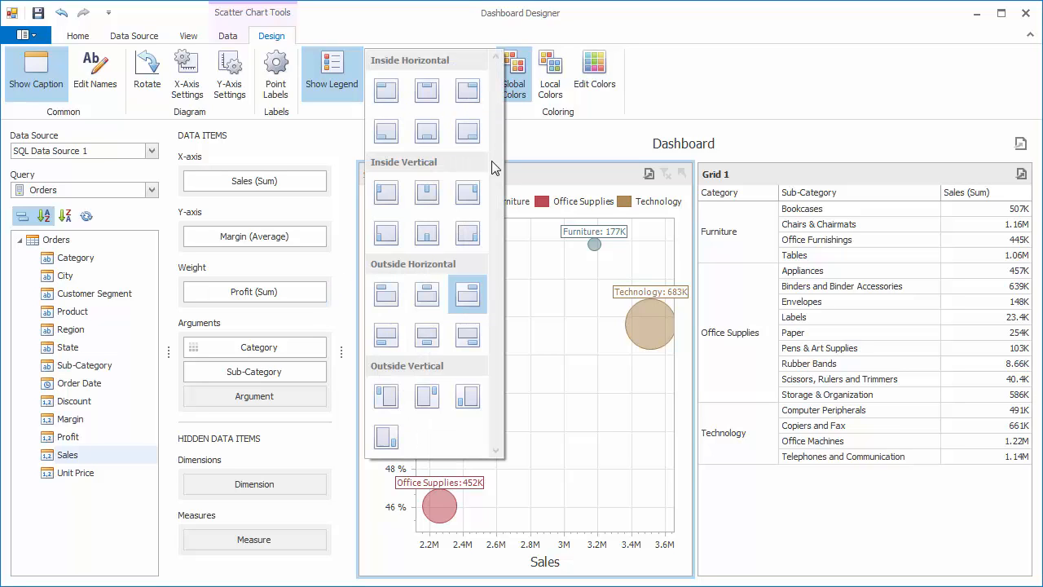
left_click(468, 234)
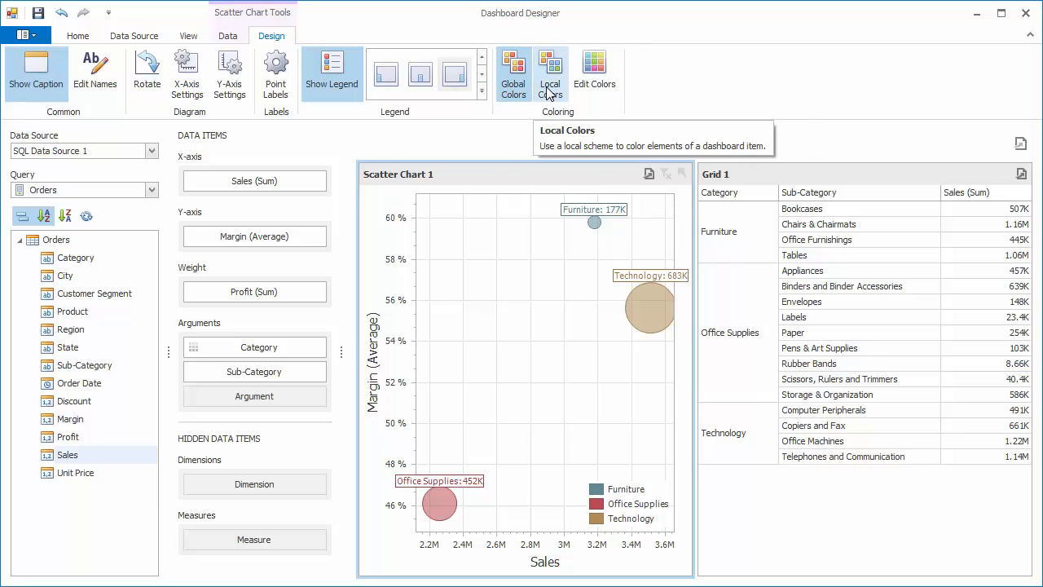
In Edit Colors, give the Technology category the orange swatch (R=227, G=166, B=83) and apply
left_click(595, 73)
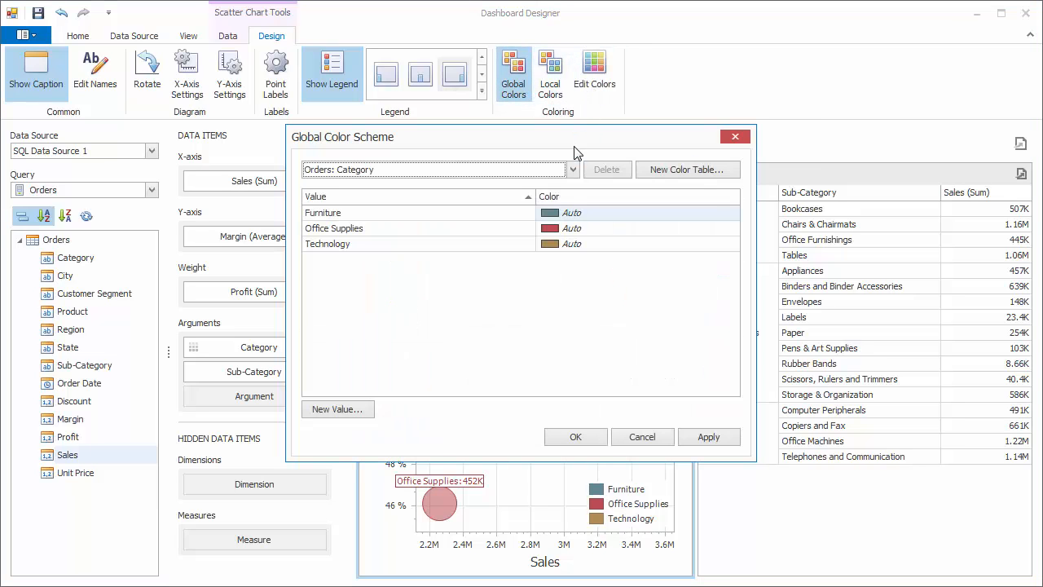
left_click(733, 245)
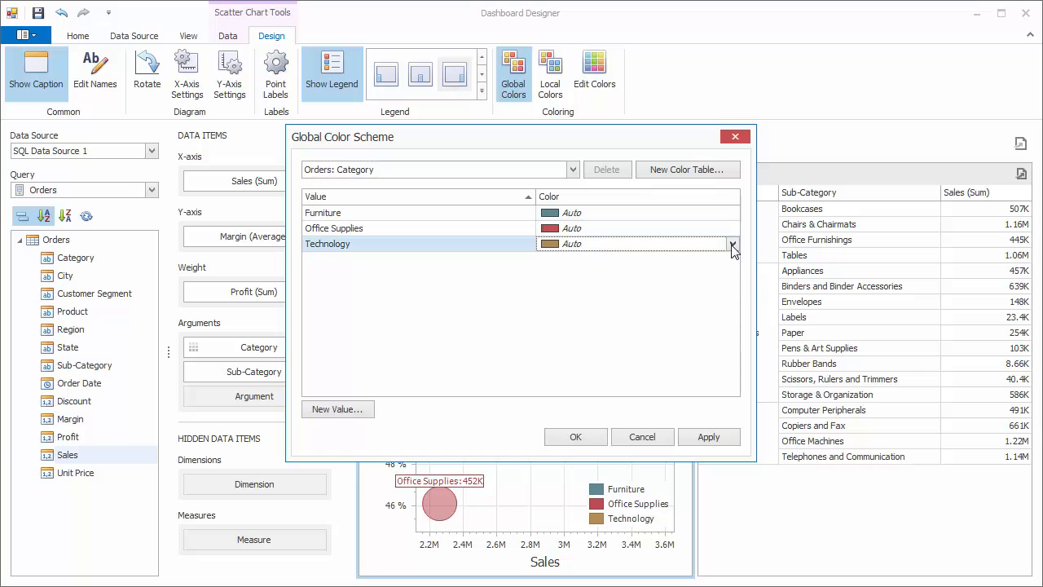
left_click(550, 283)
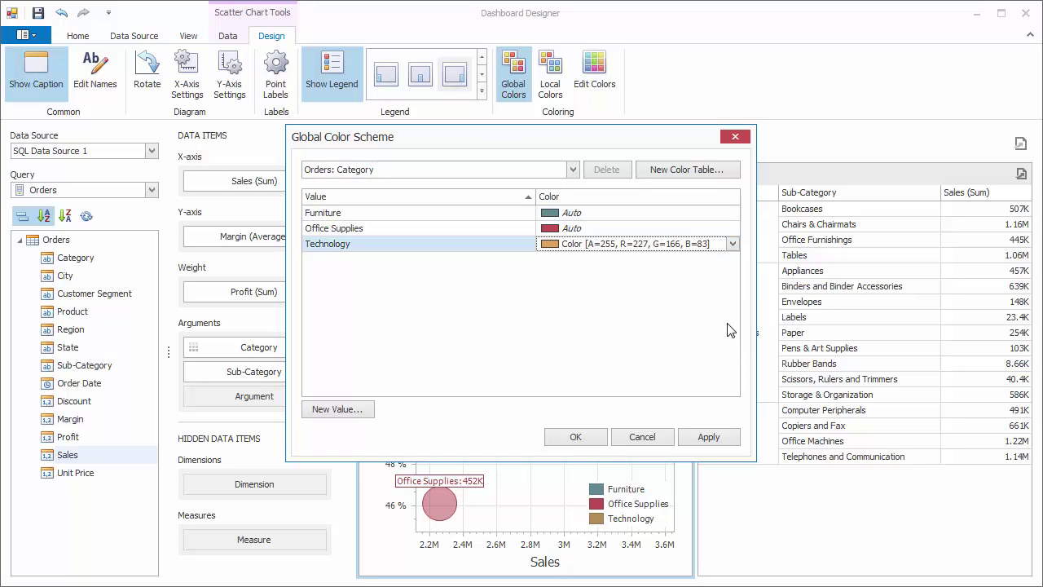
left_click(576, 437)
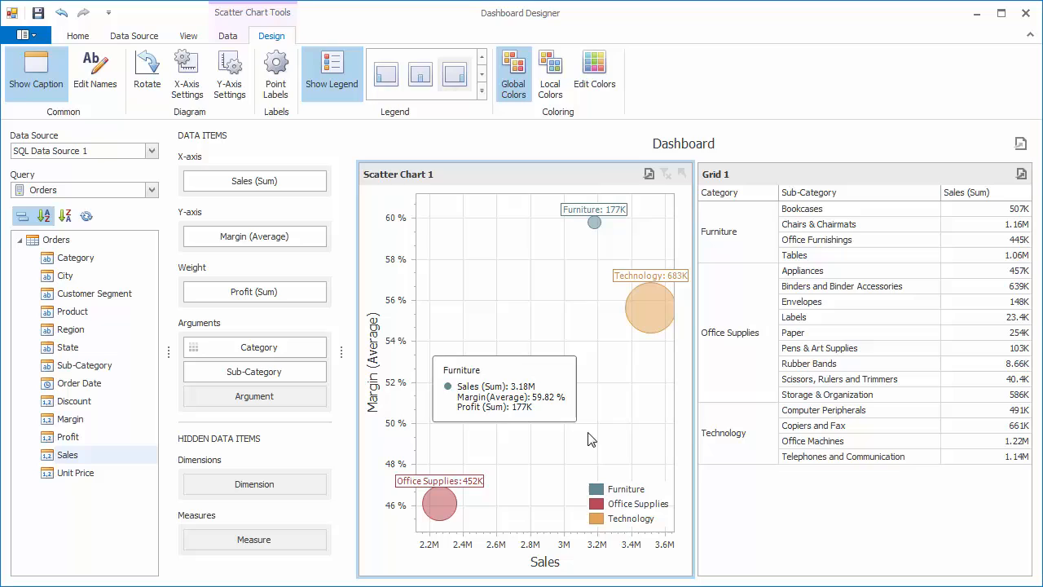